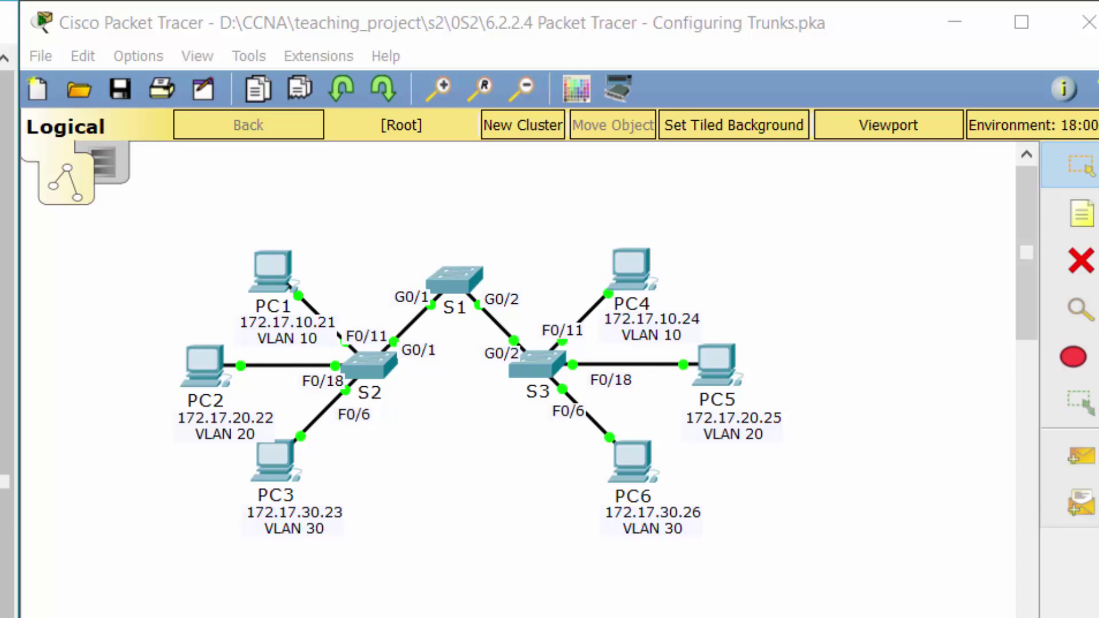
- Open switch S1's window, move it up, widen it and show its CLI
left_click(465, 272)
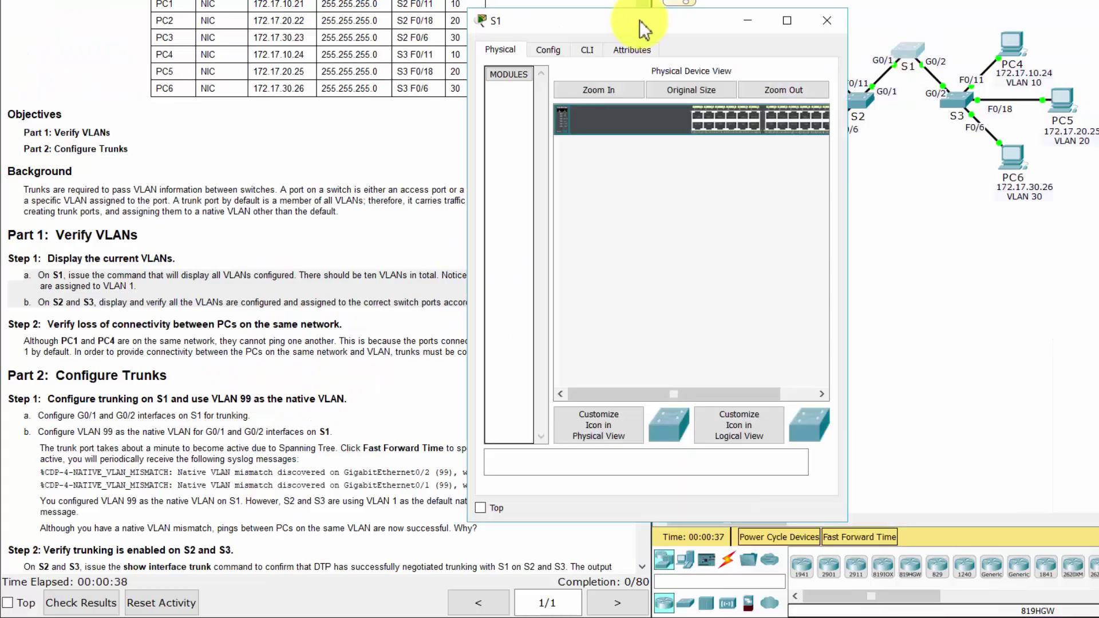
left_click_drag(643, 24, 681, 2)
left_click_drag(846, 172, 1045, 167)
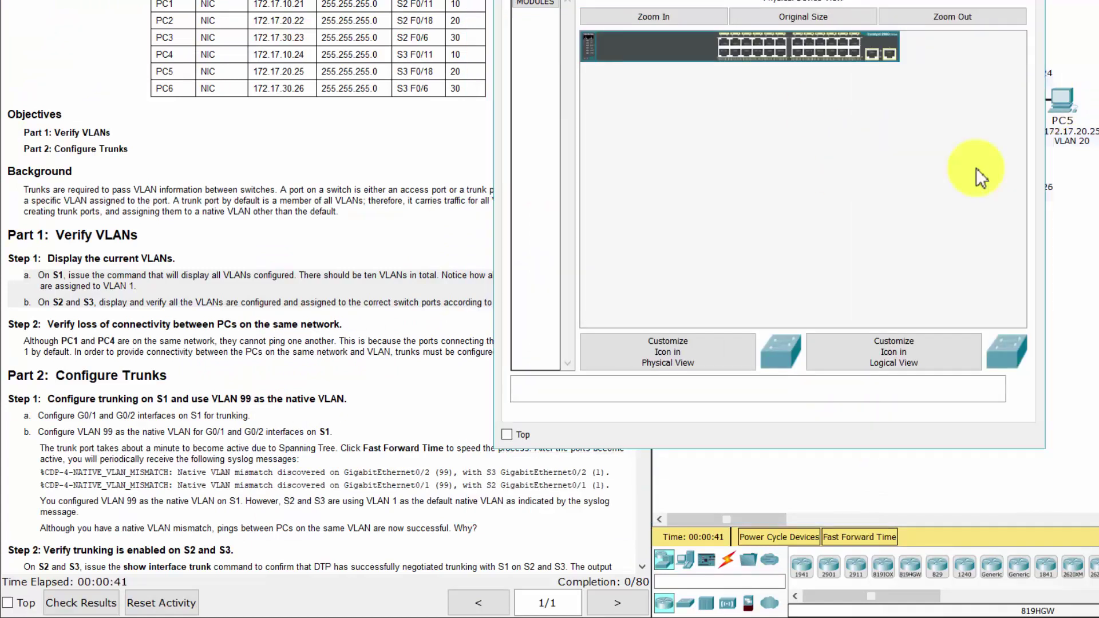
left_click(624, 1)
- Run show vlan brief in S1's privileged mode and highlight the table with VLANs 10, 20, 30, 88, 99
key("Return")
type("ena")
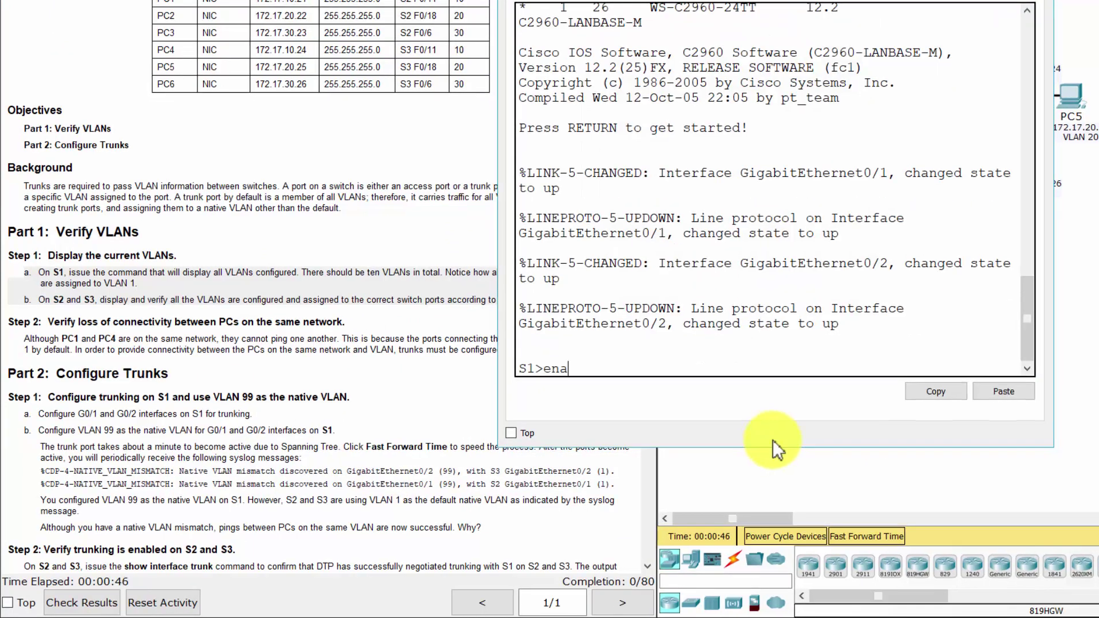
key("Return")
type("show vl")
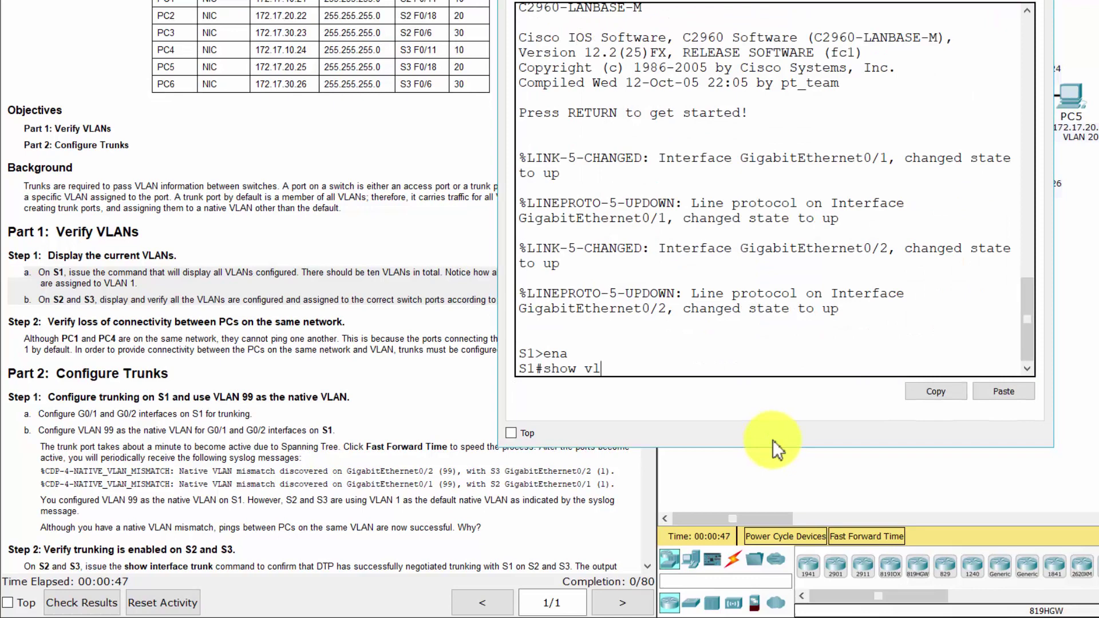
type("an brief")
key("Return")
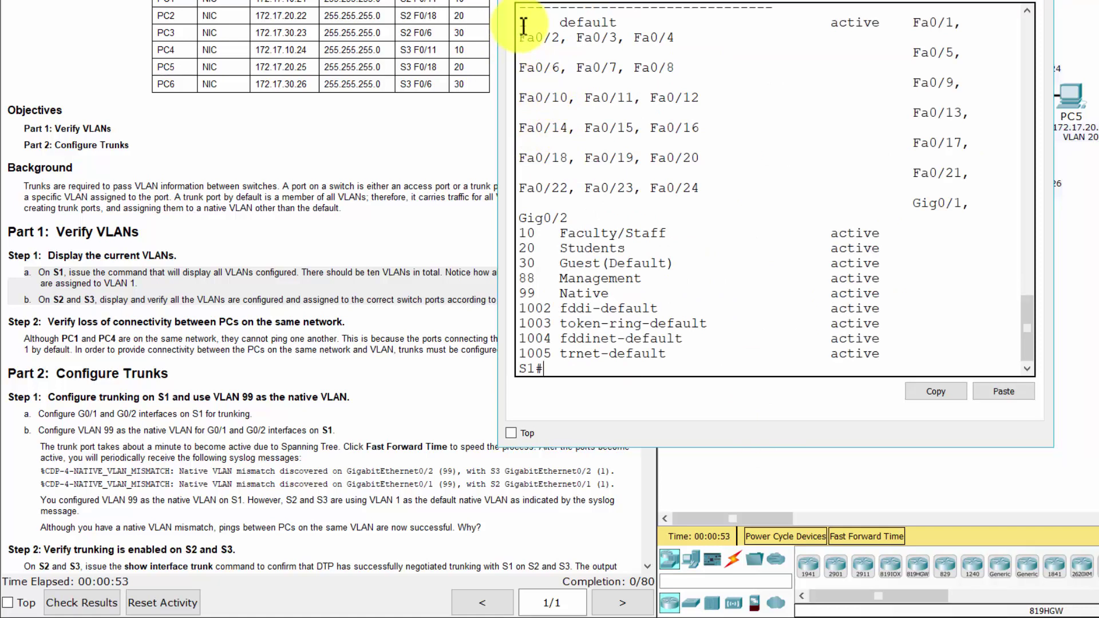
left_click_drag(523, 26, 509, 287)
key("alt+Tab")
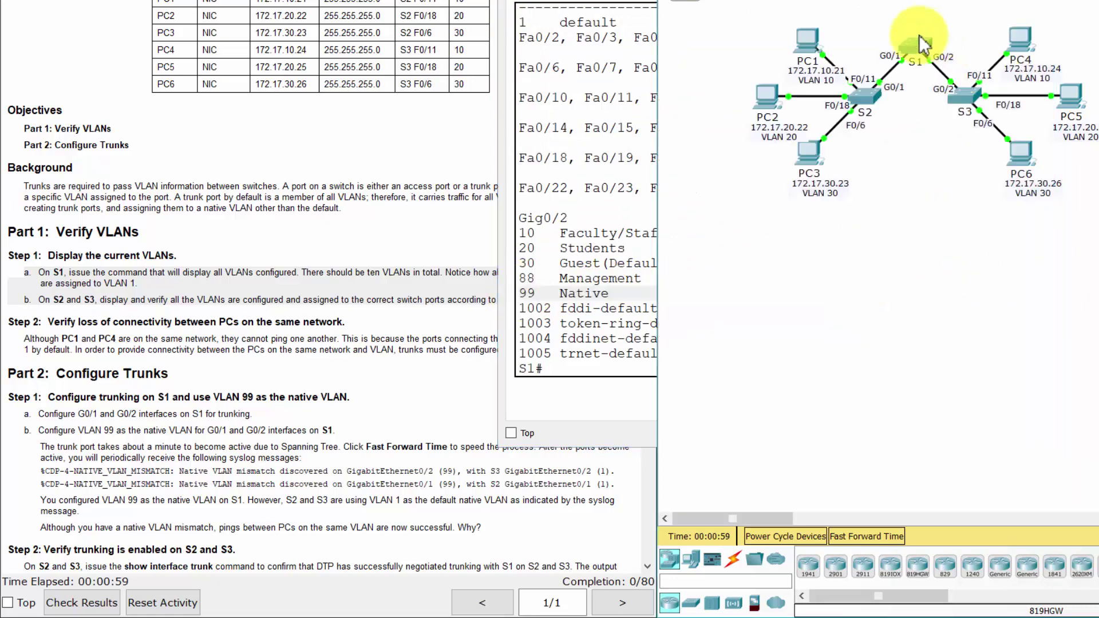
- On S2, run show vlan brief in privileged mode and highlight VLANs 10, 20, 30 on Fa0/11, Fa0/18, Fa0/6
left_click(864, 99)
left_click_drag(629, 28, 673, 5)
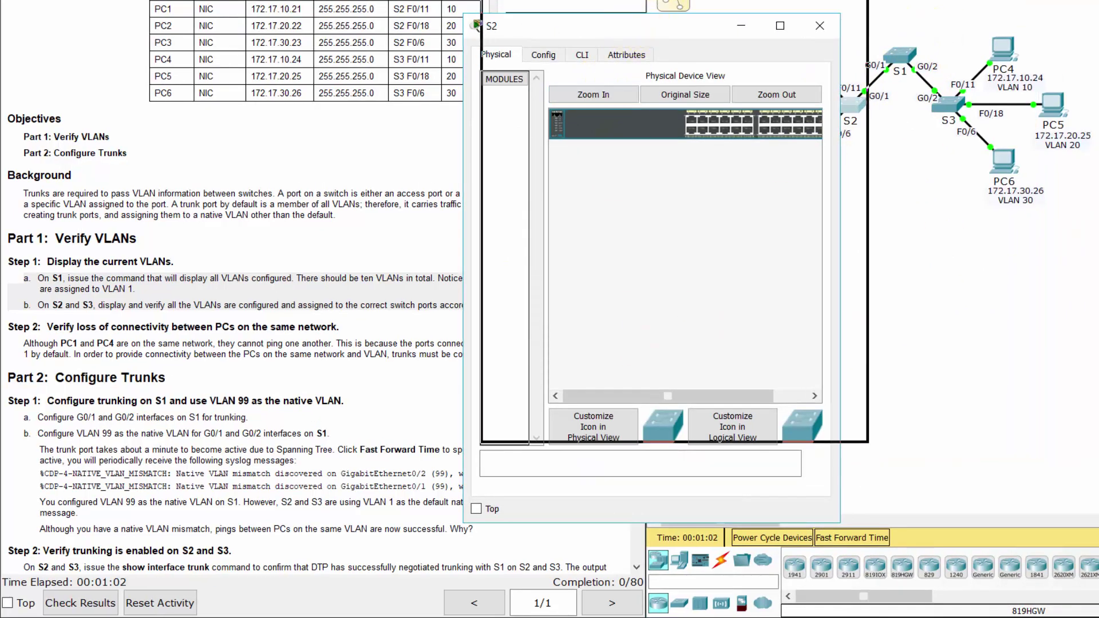
left_click(955, 92)
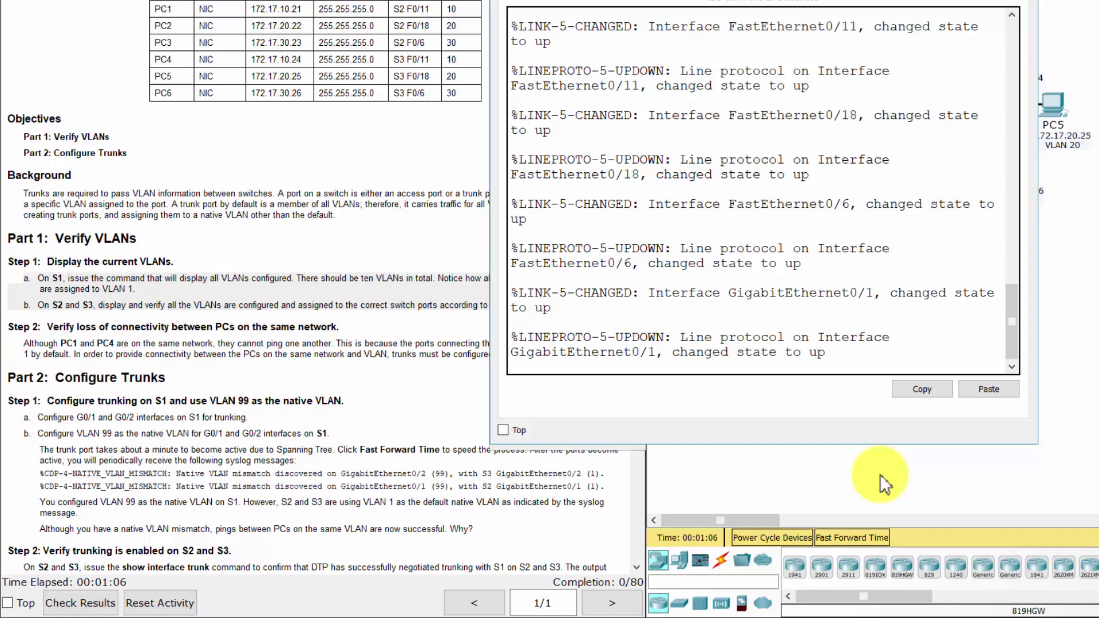
key("Return")
type("ena")
key("Return")
type("show")
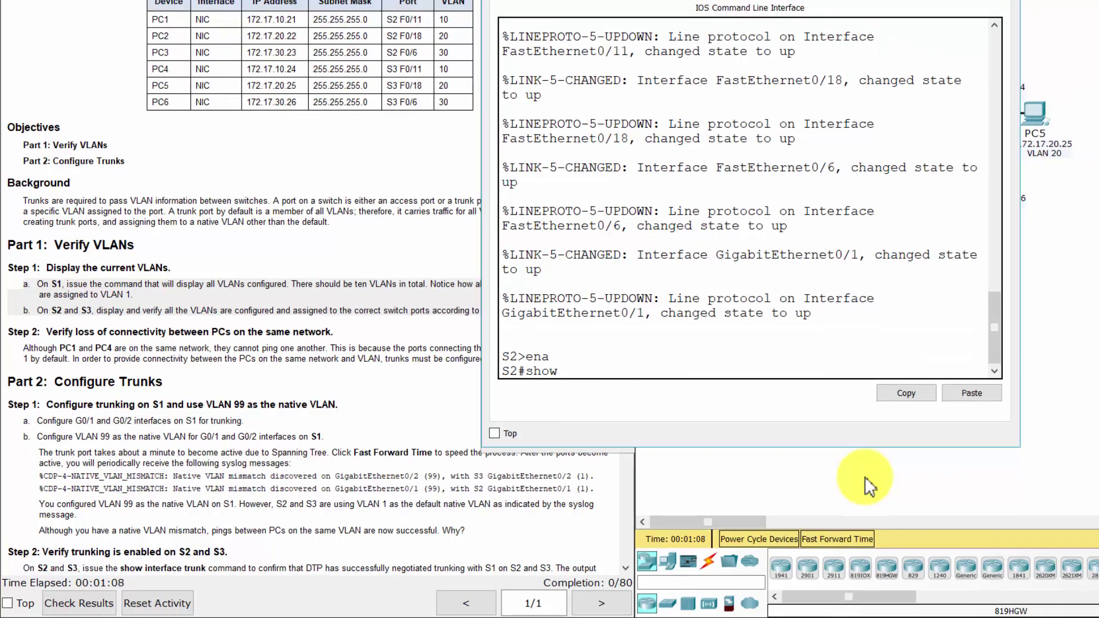
type(" vlan brief")
key("Return")
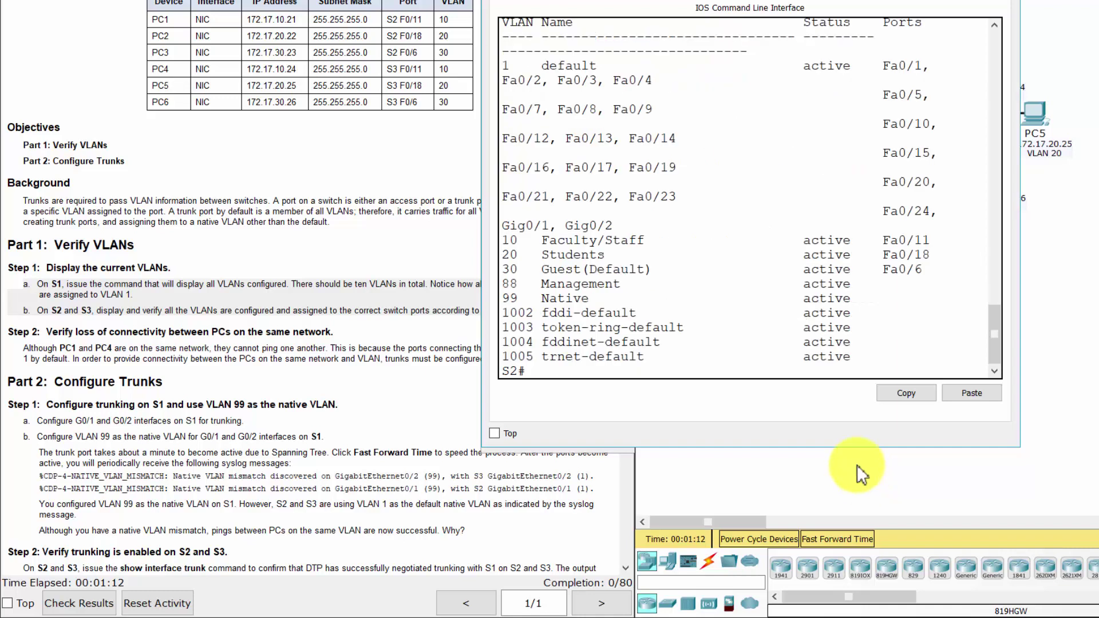
left_click_drag(508, 74, 955, 296)
- Open switch S3's window, move it up, widen it and show its CLI
left_click(1076, 261)
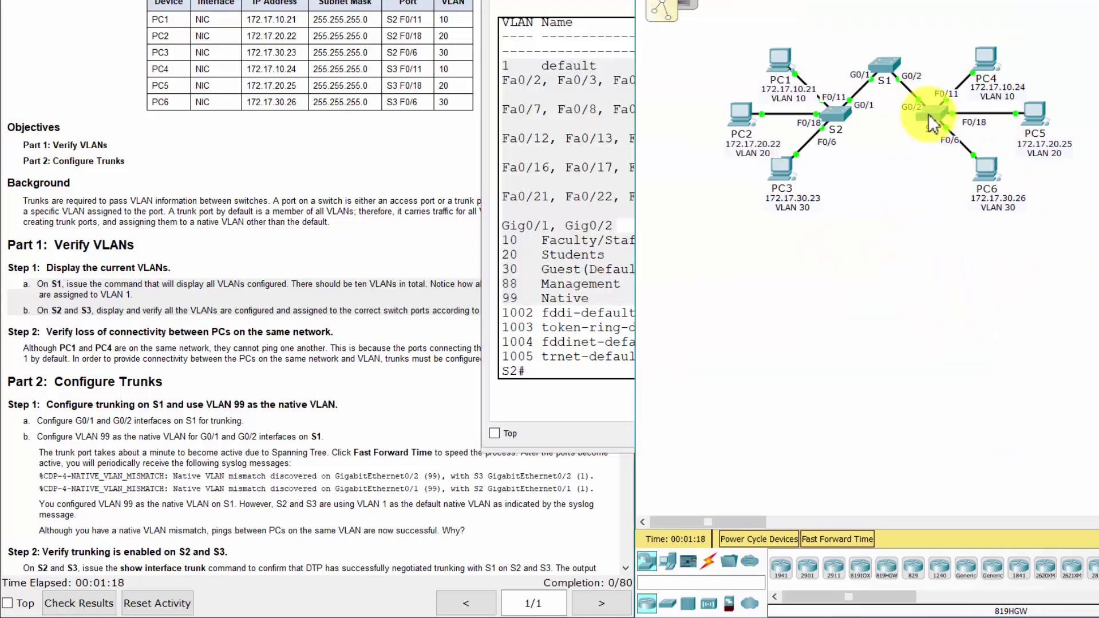
left_click(938, 110)
left_click_drag(690, 24, 717, 0)
left_click_drag(861, 140, 1040, 143)
left_click(598, 2)
- Run show vlan brief in S3's privileged mode and highlight VLANs down to 99 Native
key("Return")
type("ena")
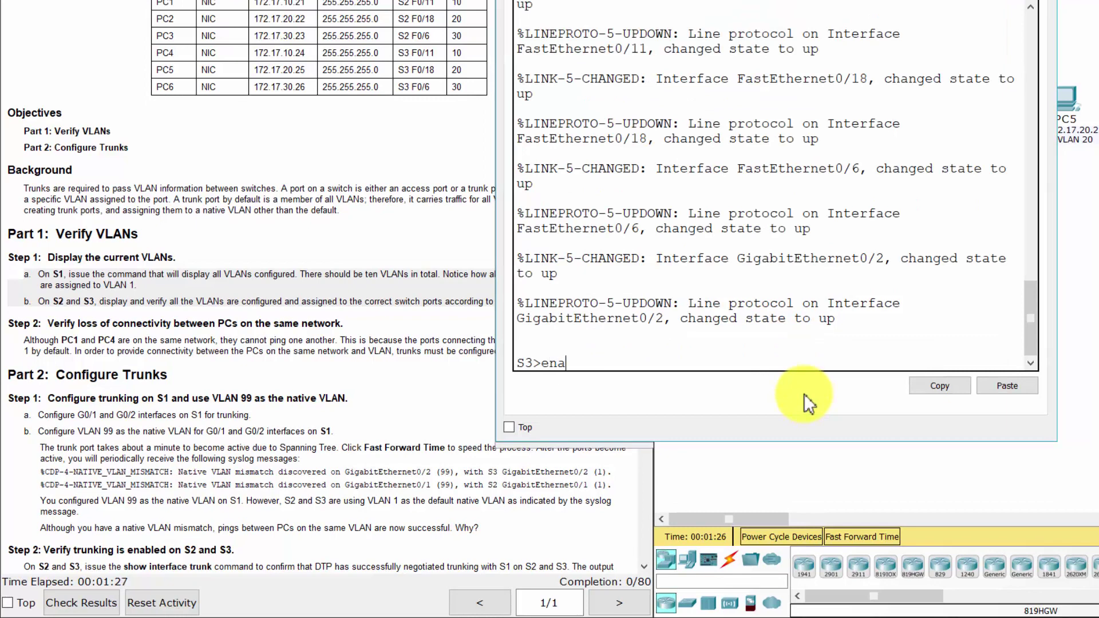
key("Return")
type("show")
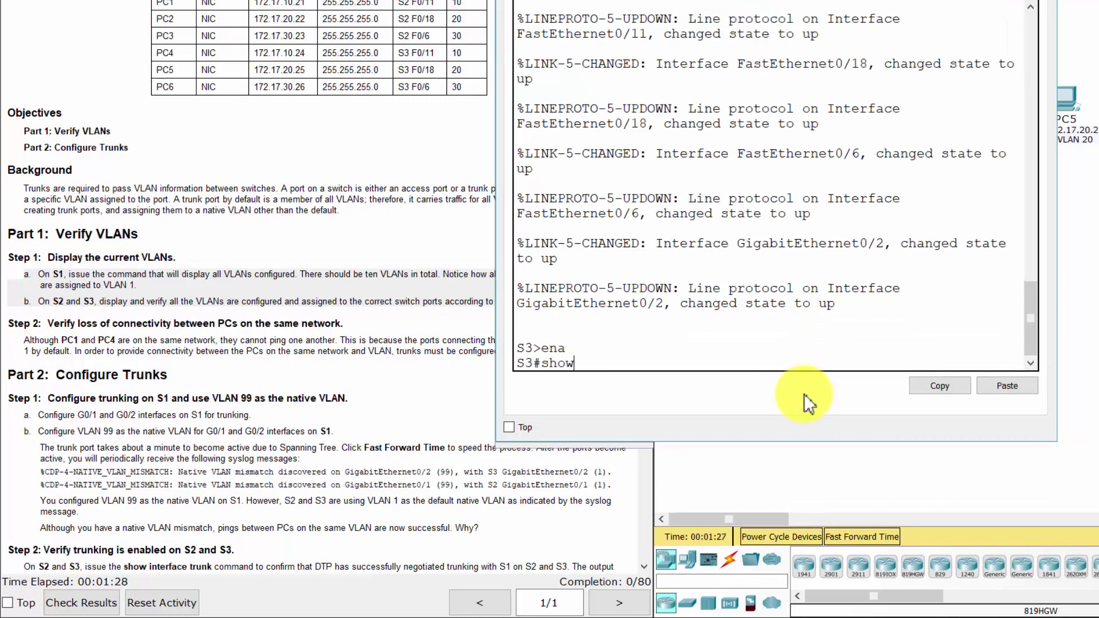
type(" vlan brief")
key("Return")
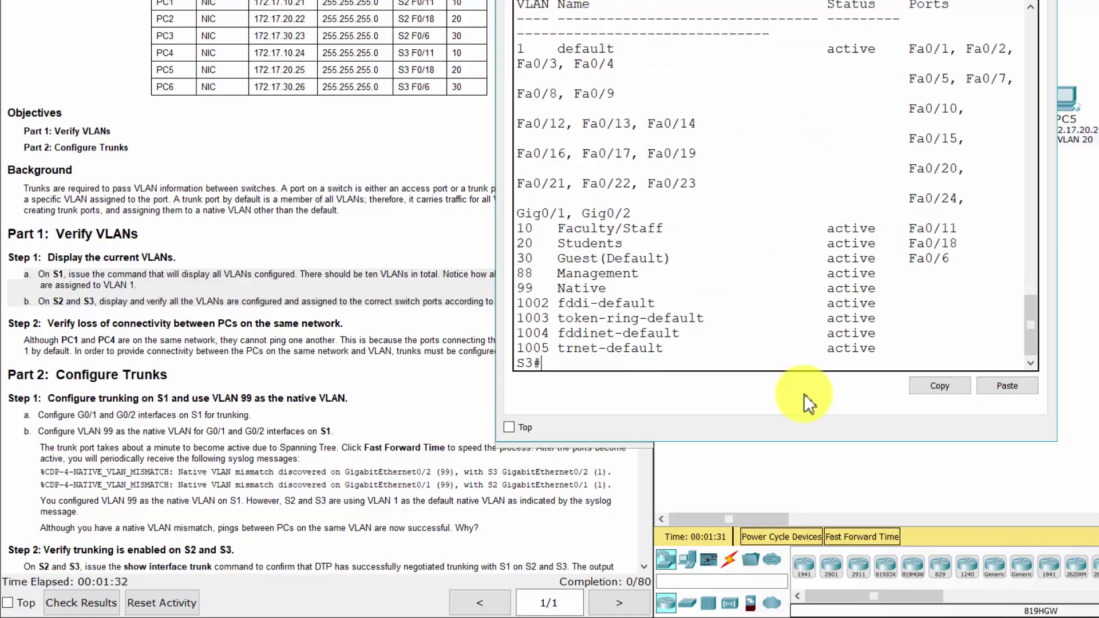
left_click_drag(522, 47, 958, 289)
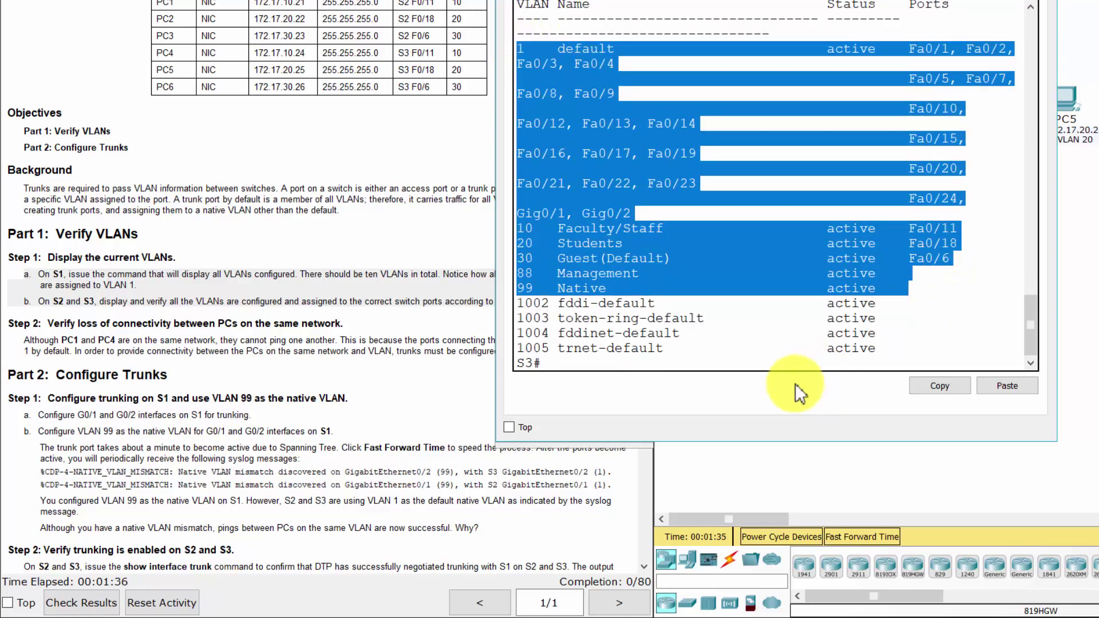
- Highlight the Step 2 heading and the PC1-to-PC4 sentence in the activity instructions
left_click(100, 309)
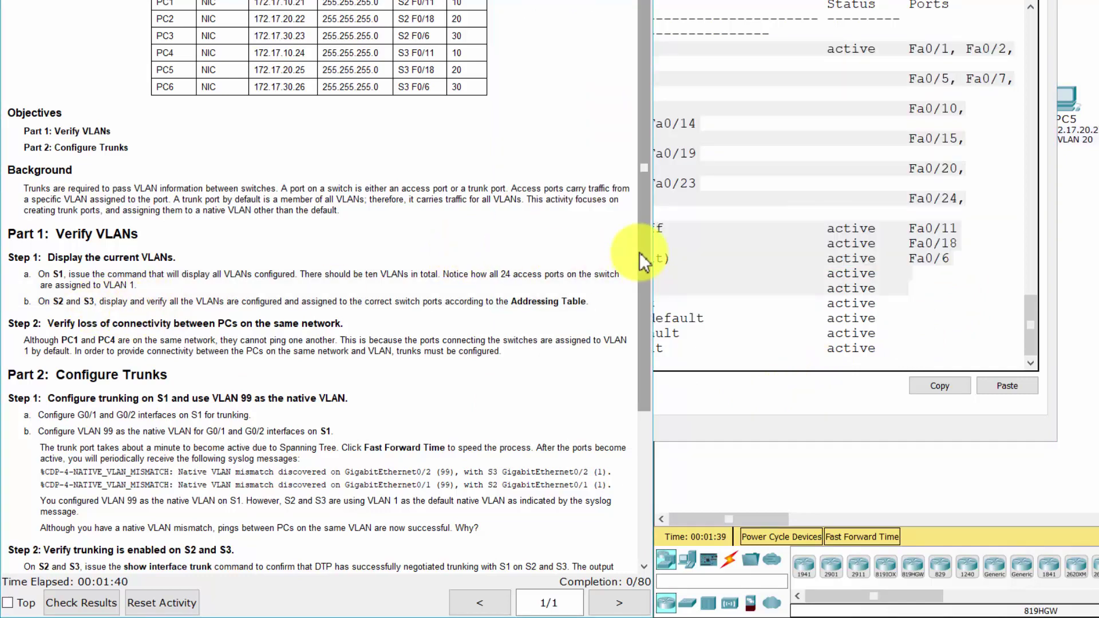
left_click_drag(639, 252, 643, 342)
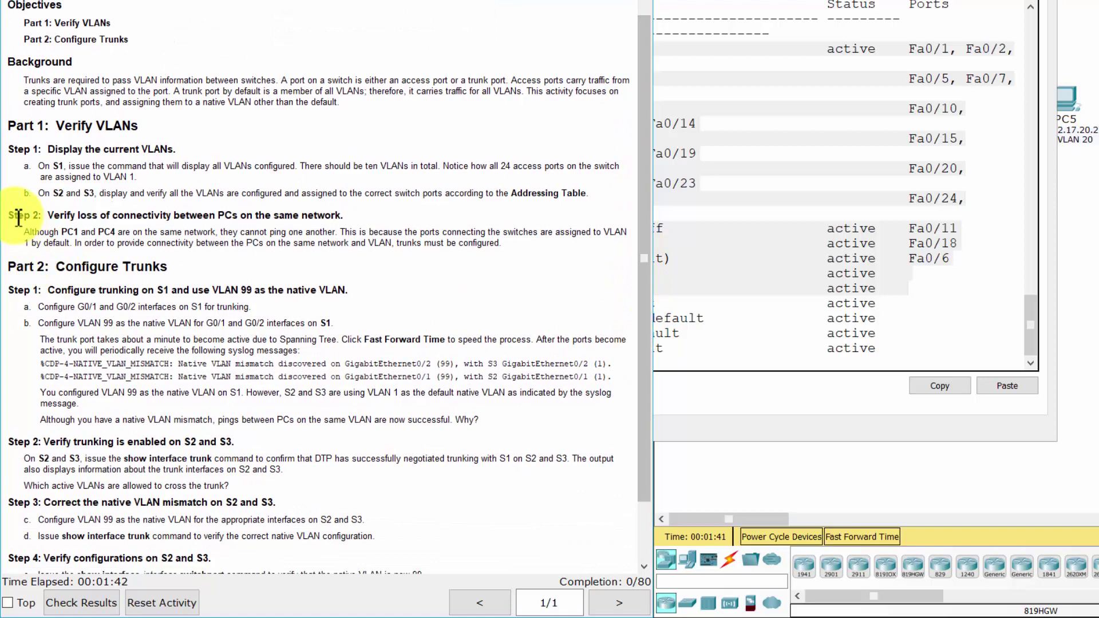
left_click_drag(8, 215, 341, 210)
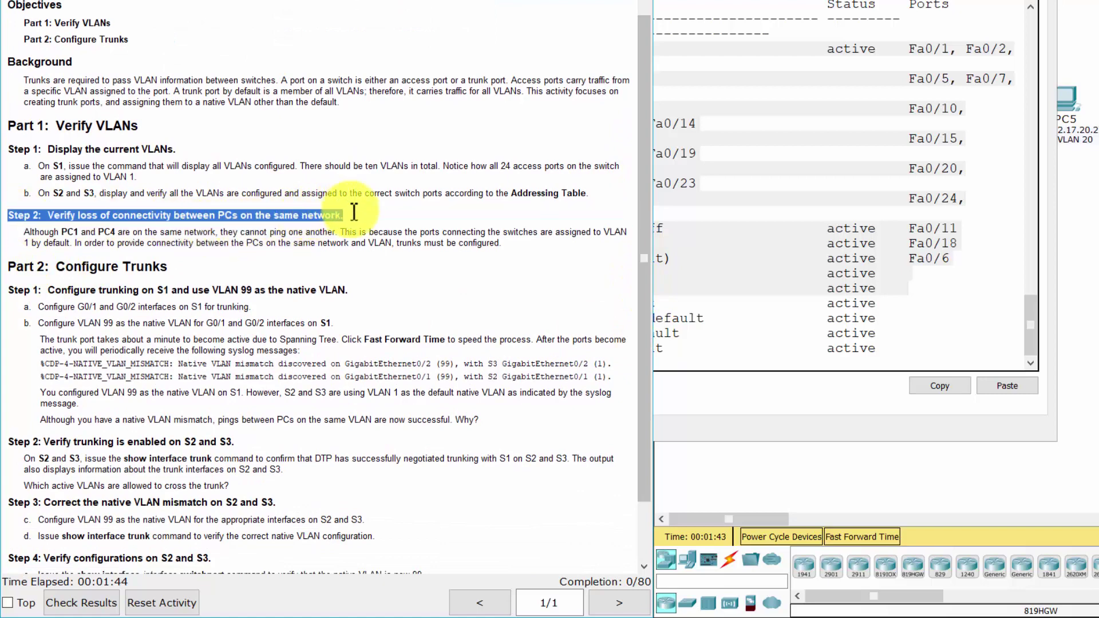
left_click(28, 232)
left_click_drag(27, 232, 343, 232)
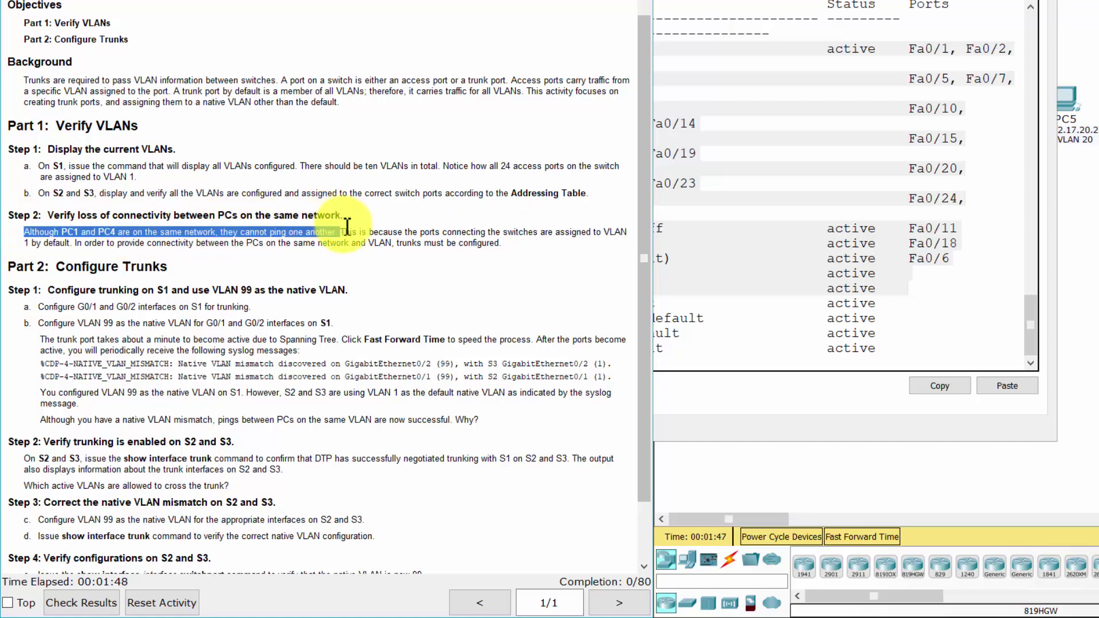
- From PC1's Command Prompt, ping 172.17.10.24 and see all four requests time out
left_click(1076, 309)
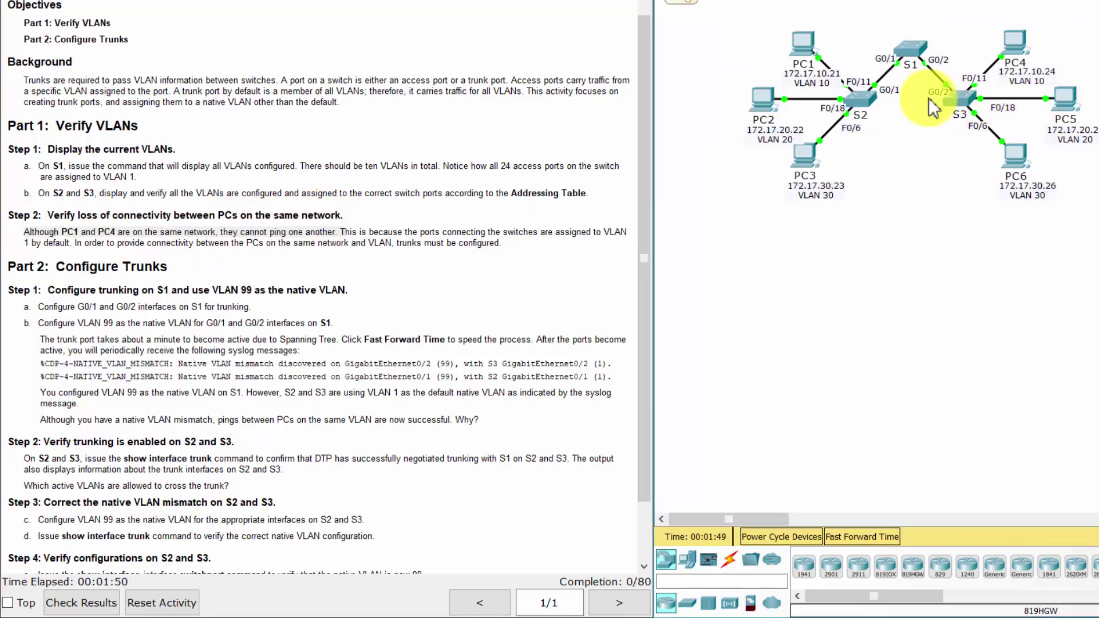
left_click(804, 49)
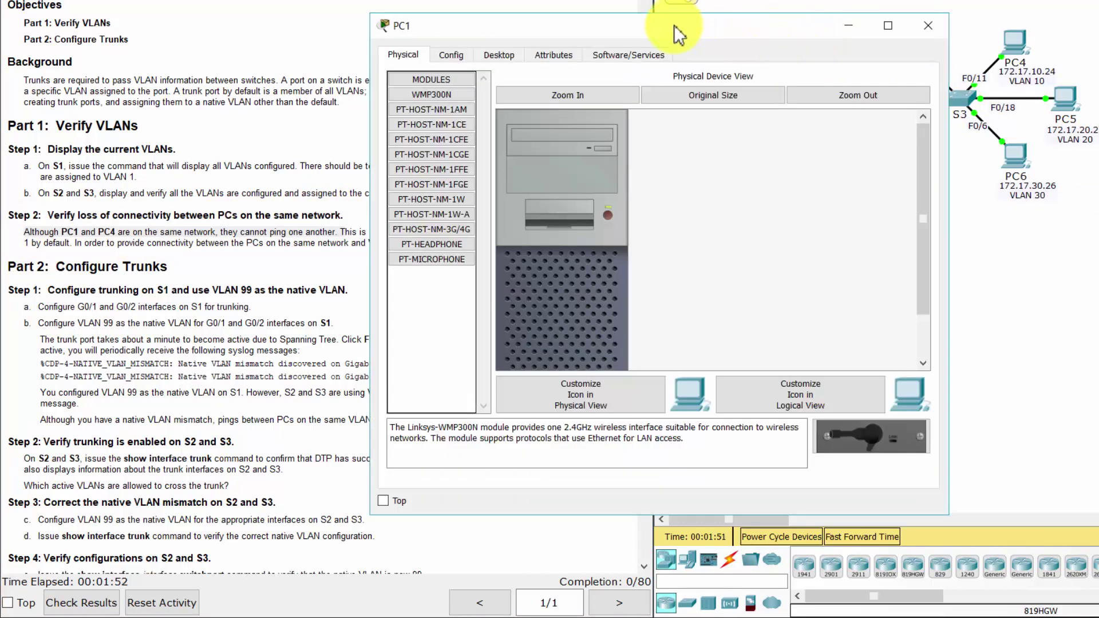
left_click(511, 55)
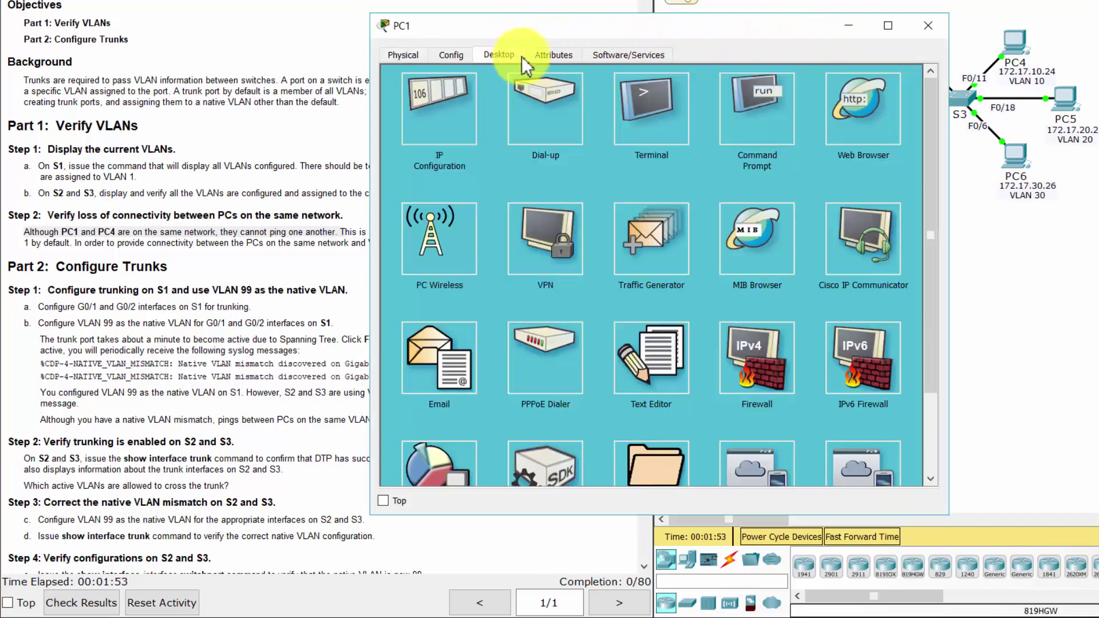
left_click(764, 106)
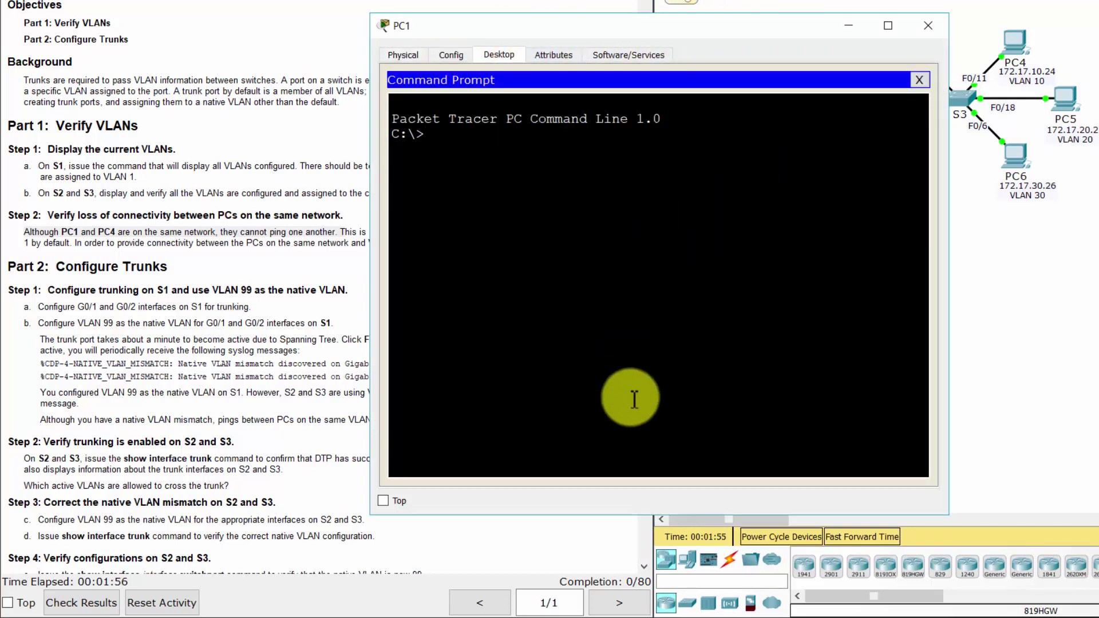
type("ping 172.17.1")
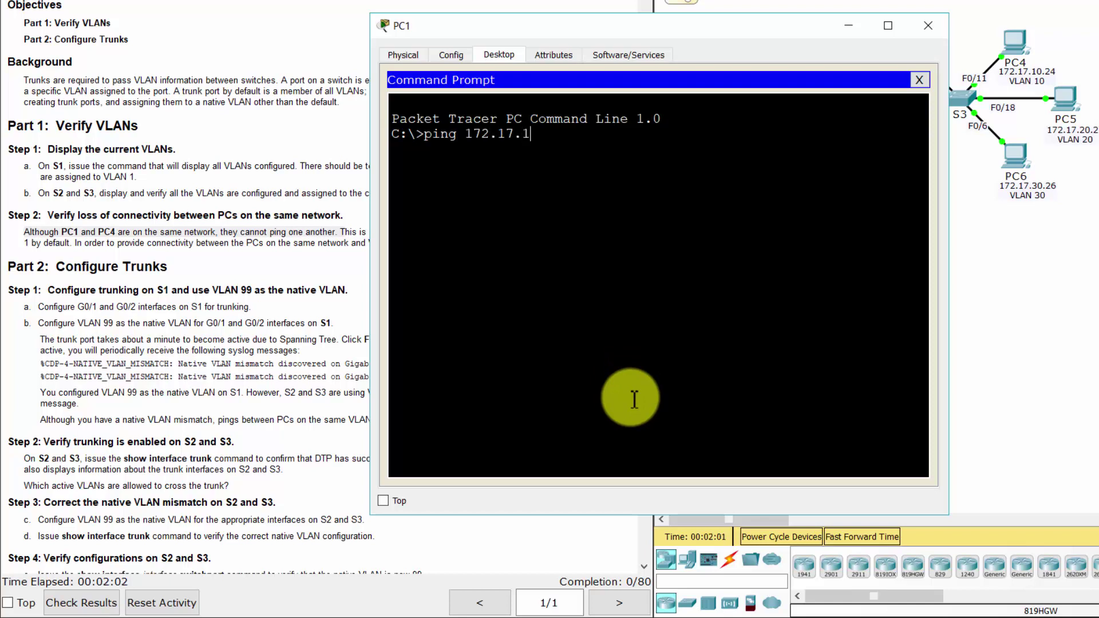
type("0.24")
key("Return")
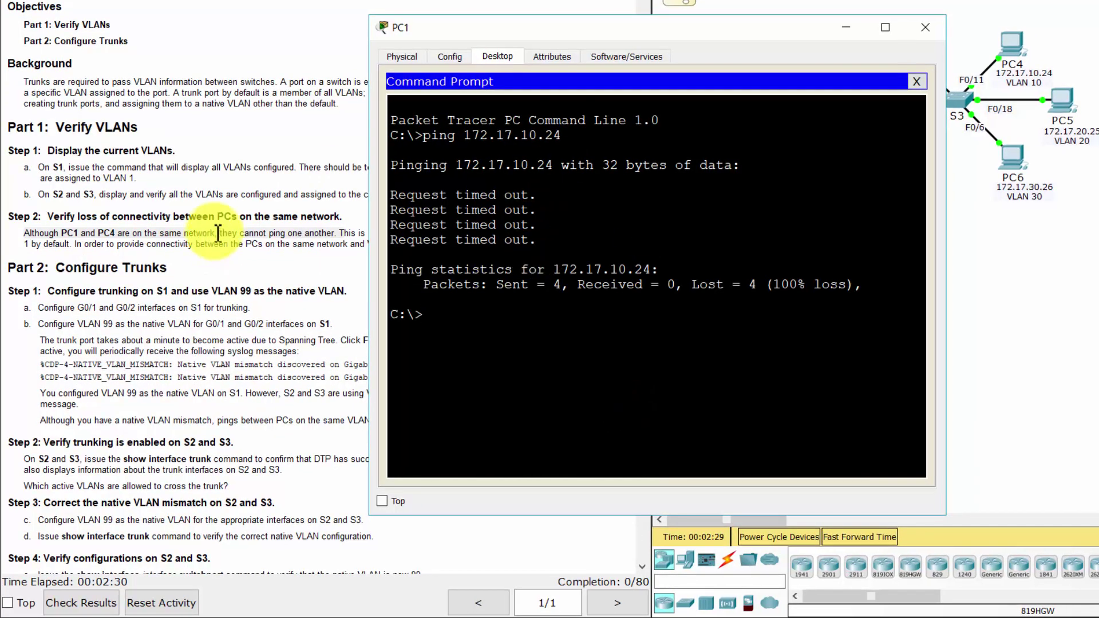
left_click(226, 284)
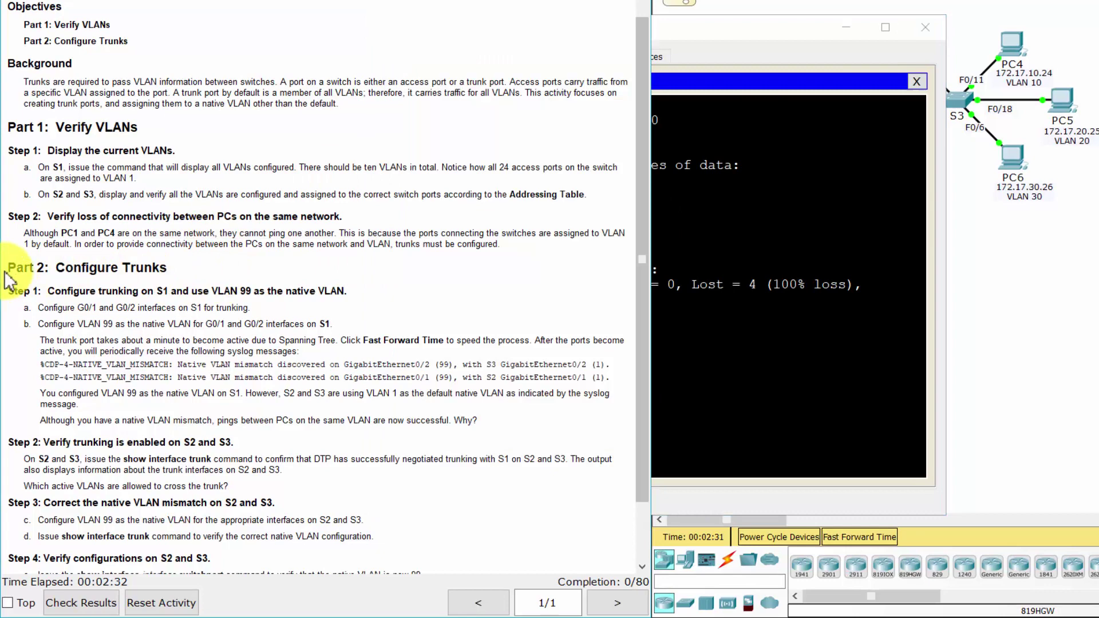
- Highlight the Part 2: Configure Trunks heading, the Step 1 line and items a and b
left_click_drag(13, 268, 178, 268)
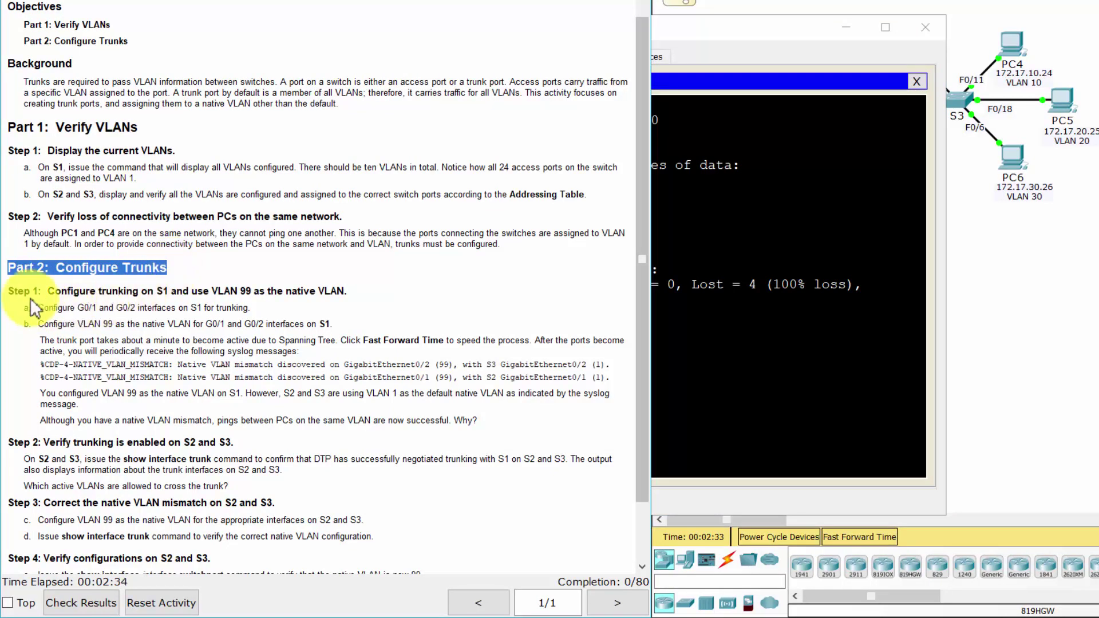
left_click_drag(9, 292, 348, 279)
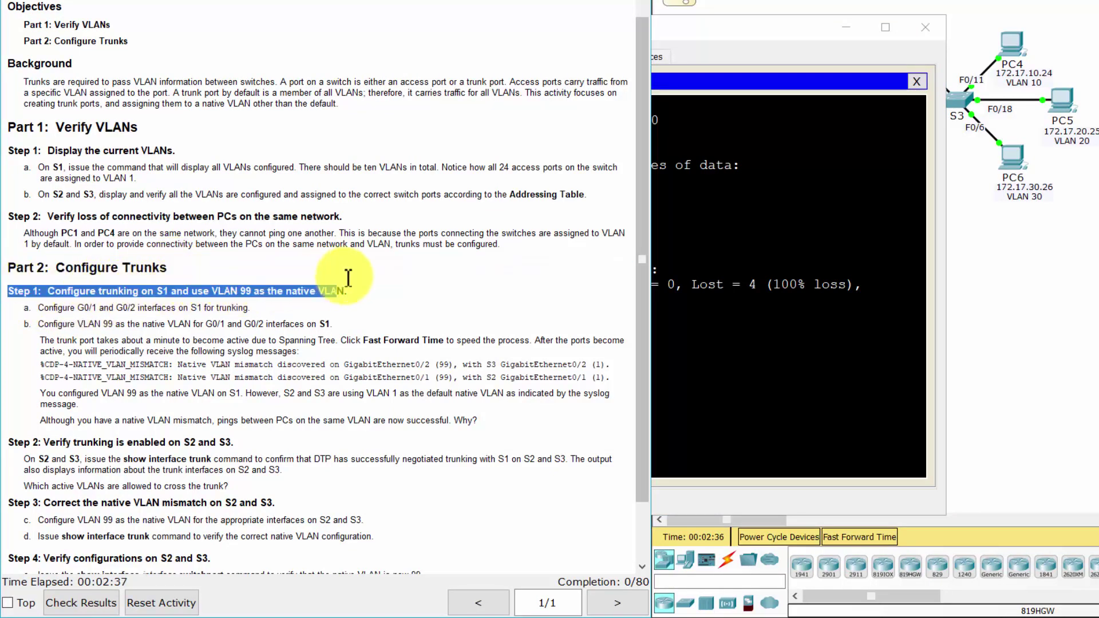
left_click(404, 308)
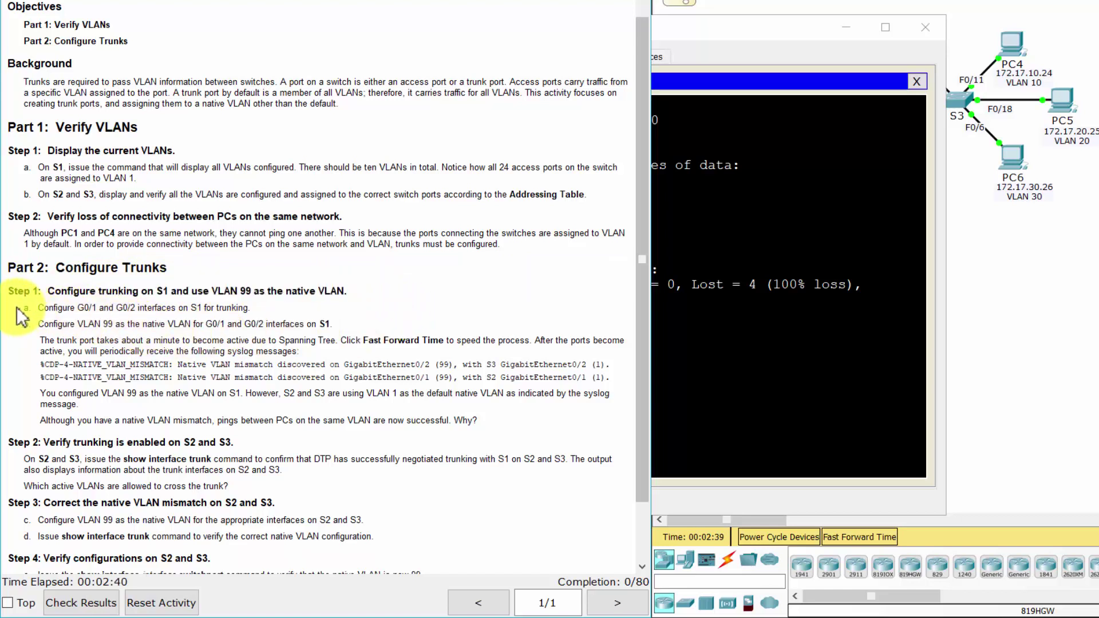
left_click_drag(20, 309, 355, 404)
- On S1, configure int range g0/1-2 as trunks with native VLAN 99
left_click(1018, 265)
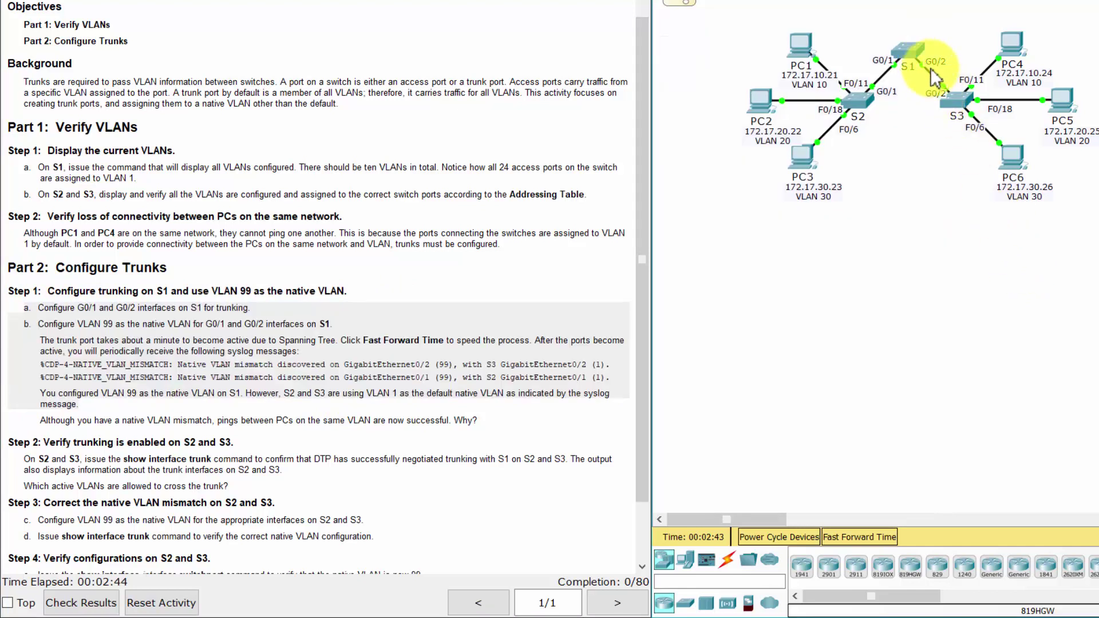
left_click(909, 57)
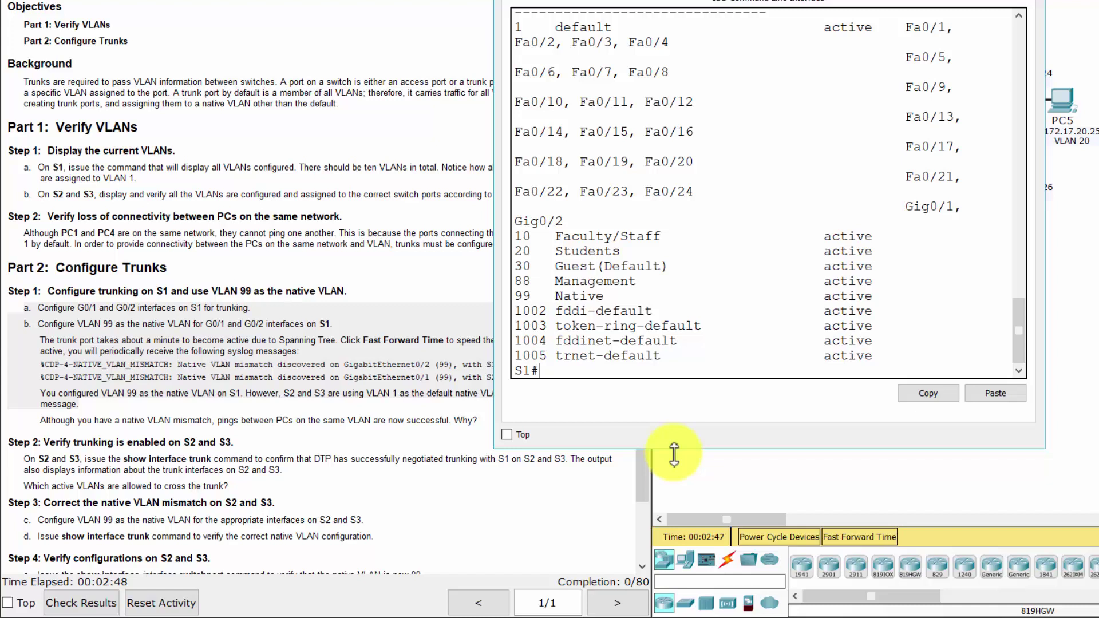
type("conf t")
key("Return")
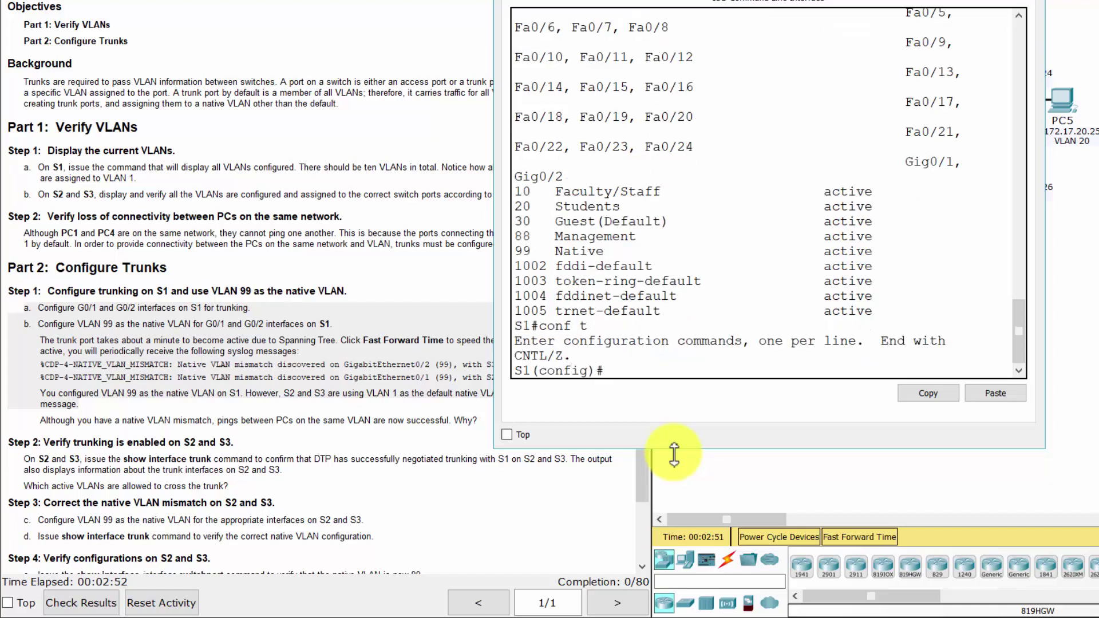
type("int range g0/1")
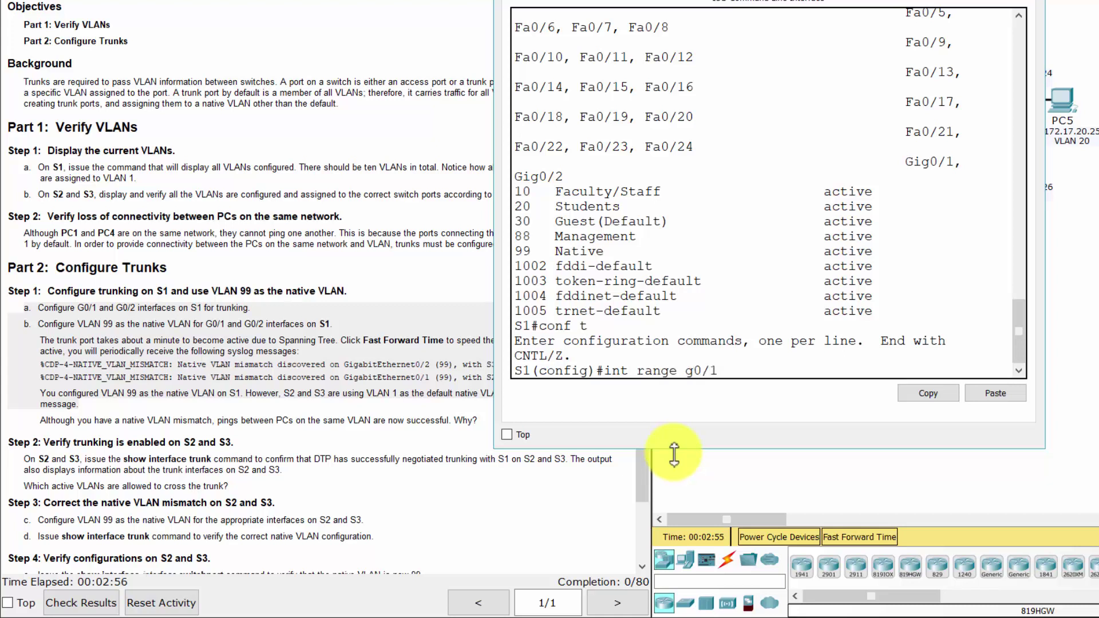
type("-2")
key("Return")
type("s")
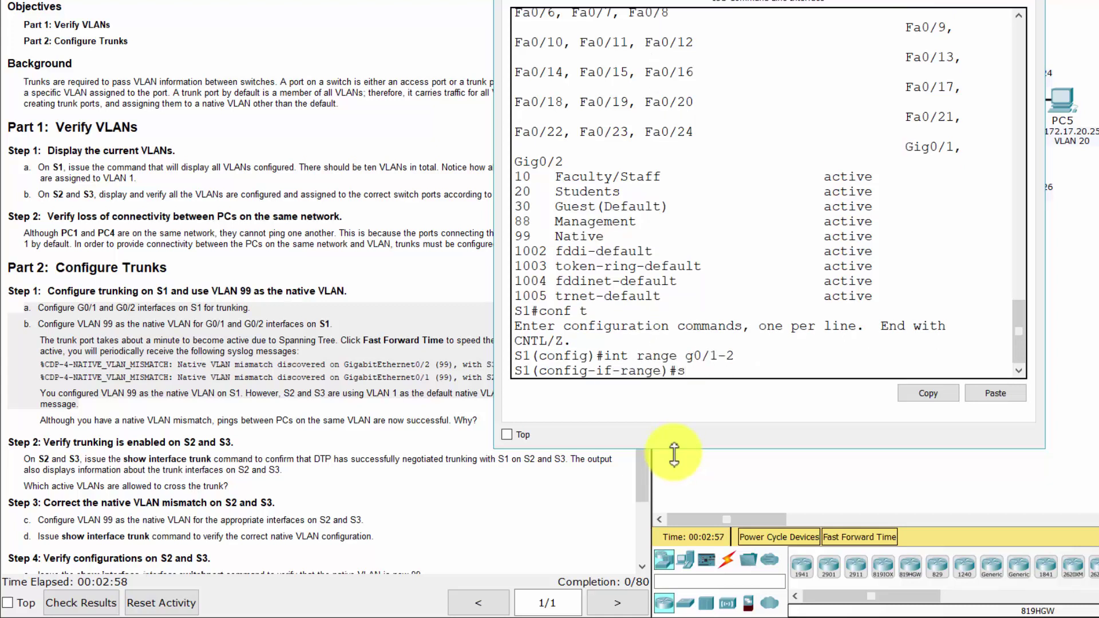
type("witchport mode")
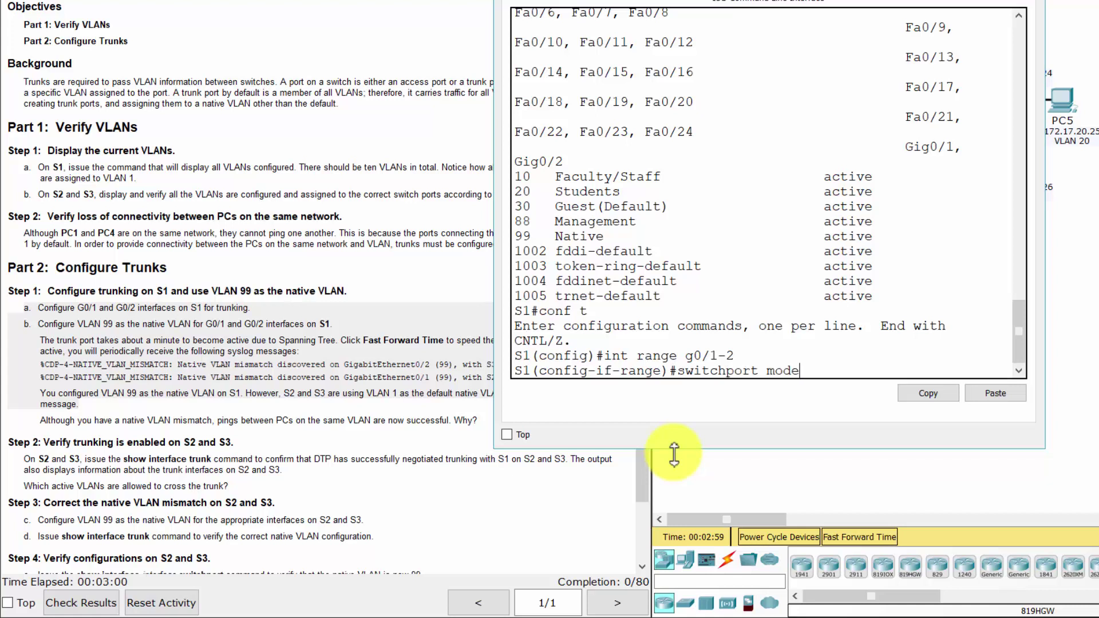
type(" trunk")
key("Return")
type("swi")
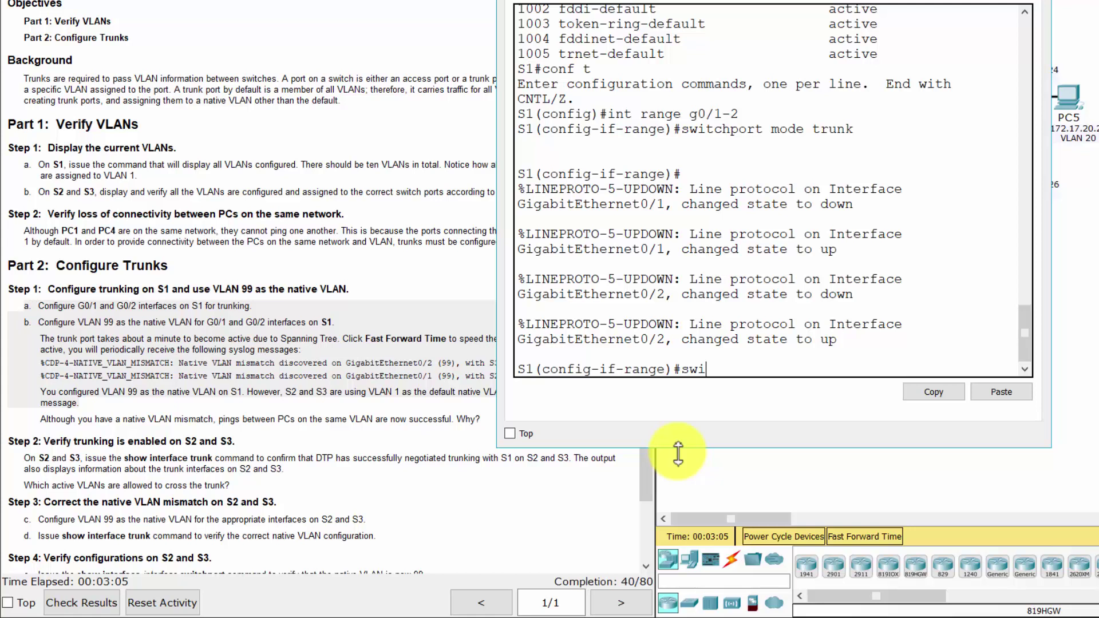
type("tchport trunk")
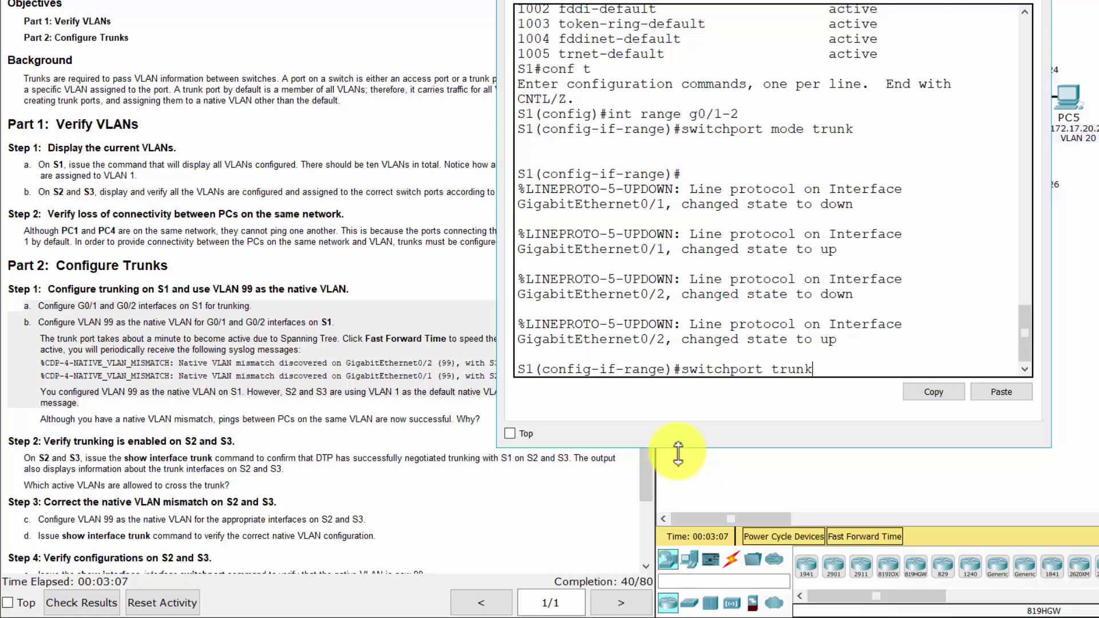
type(" native vlan 99")
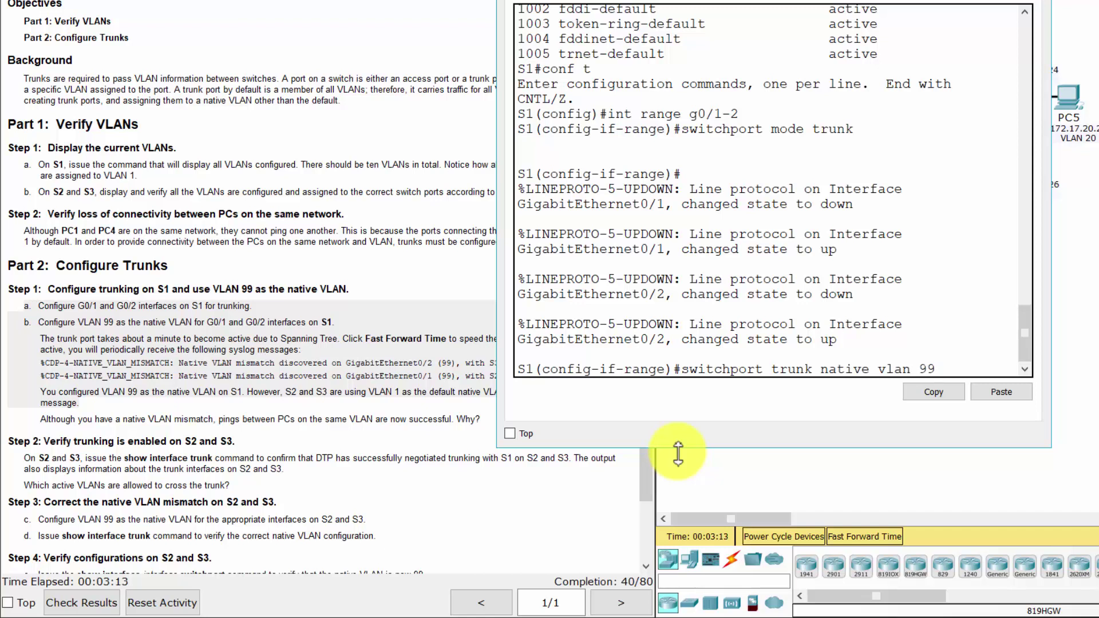
key("Return")
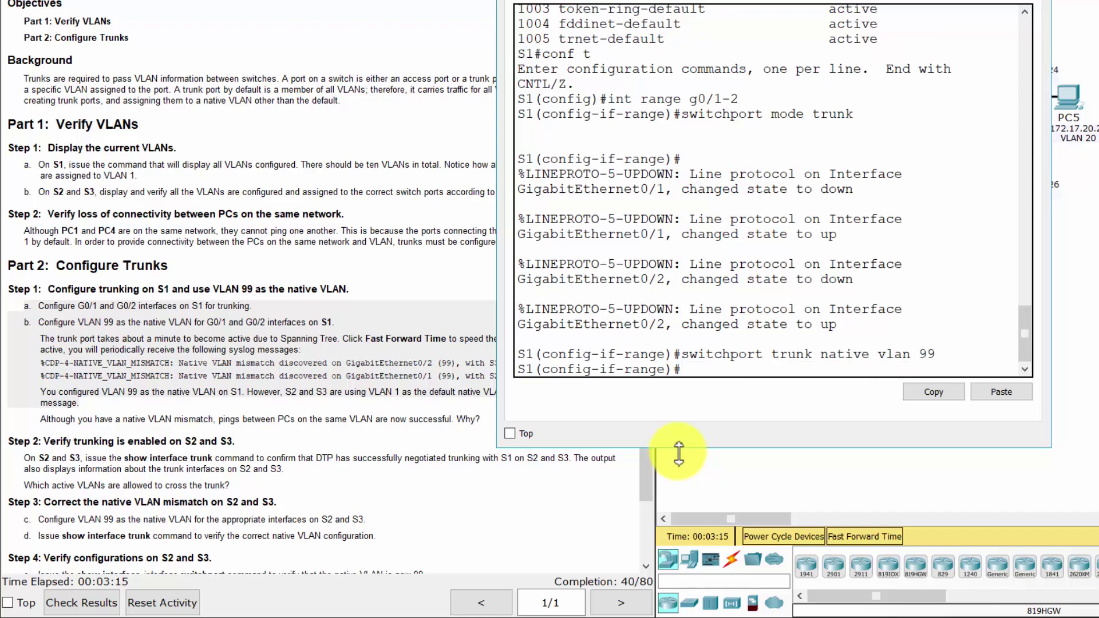
- Fast-forward time and highlight S1's native VLAN mismatch messages for S2 and S3
left_click(226, 407)
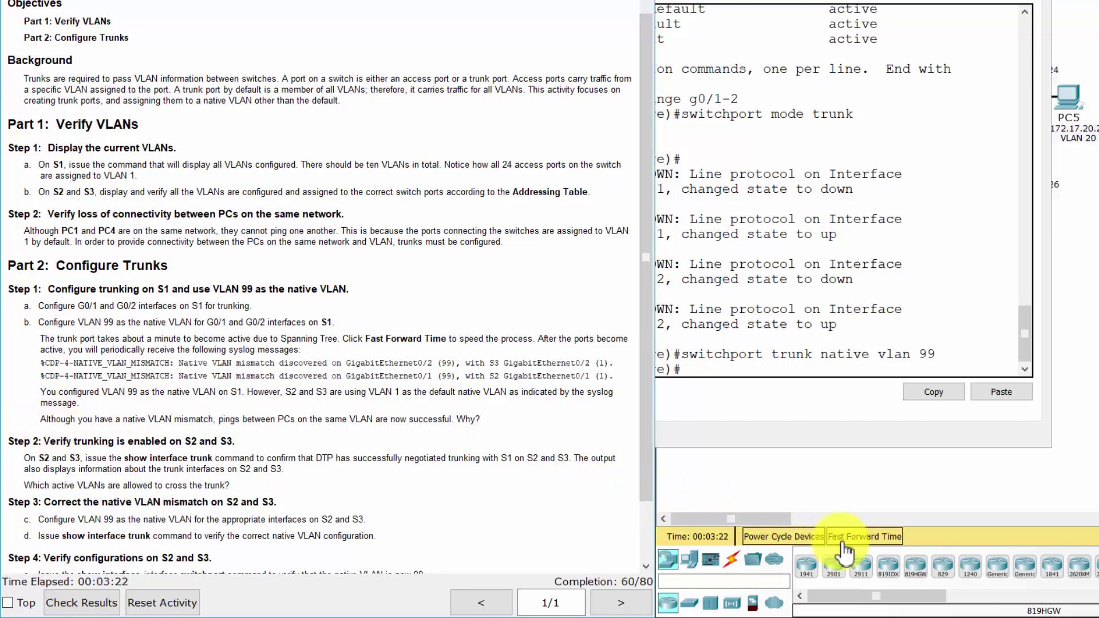
left_click(847, 536)
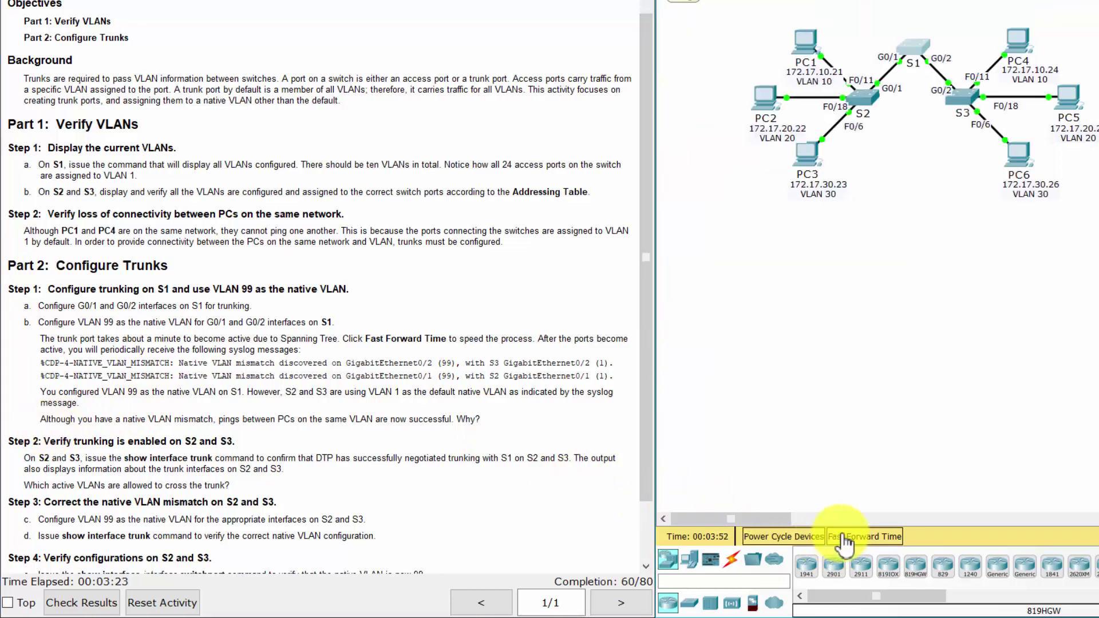
left_click(913, 46)
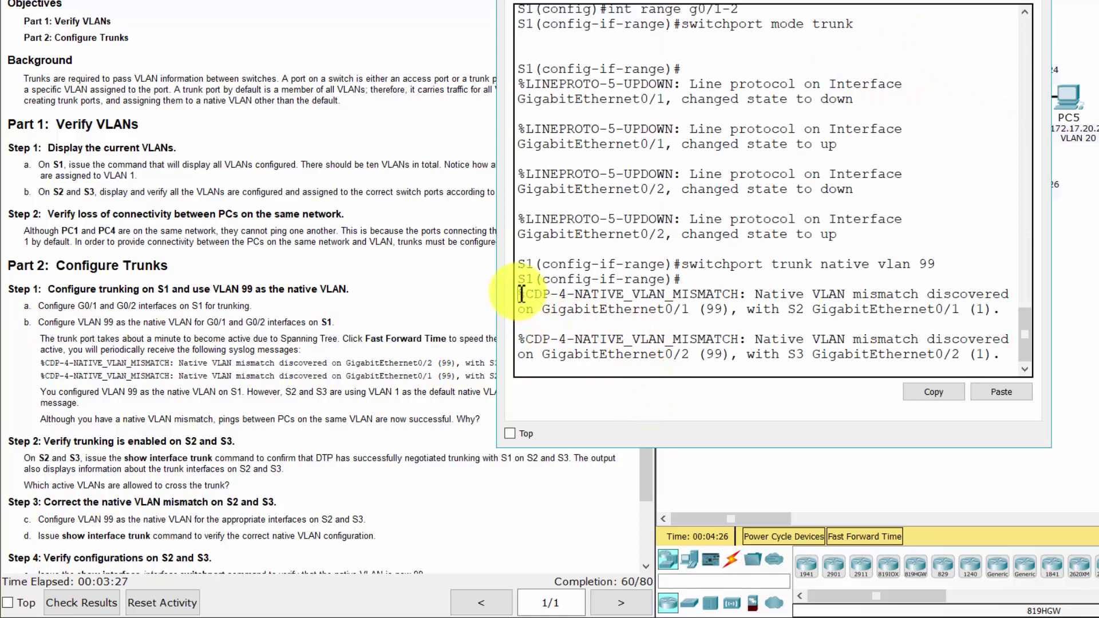
left_click_drag(515, 292, 1023, 375)
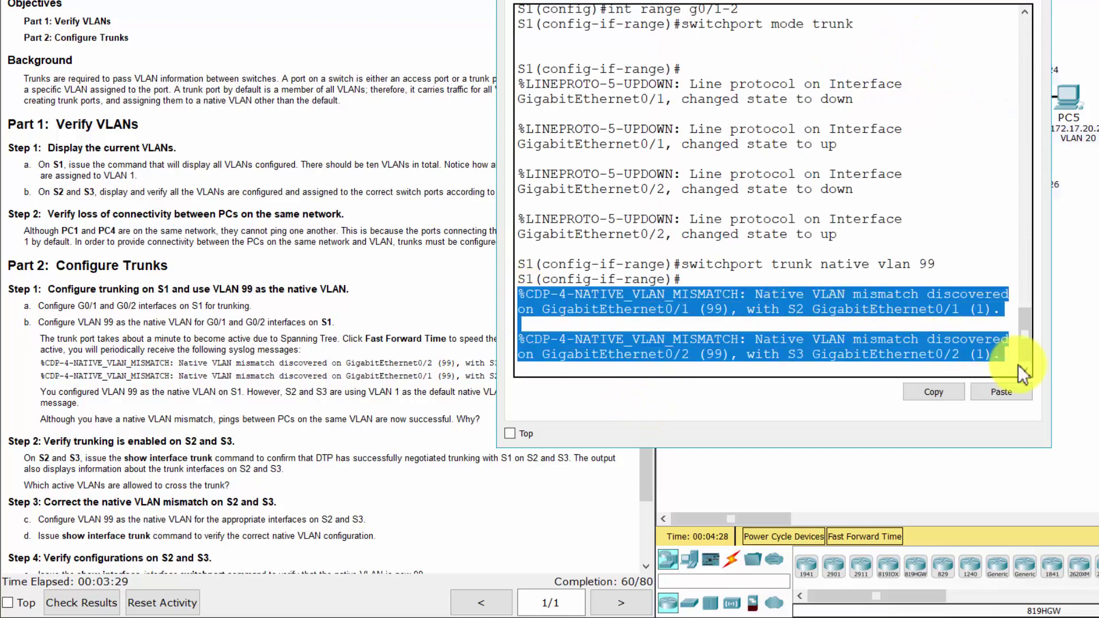
left_click(114, 395)
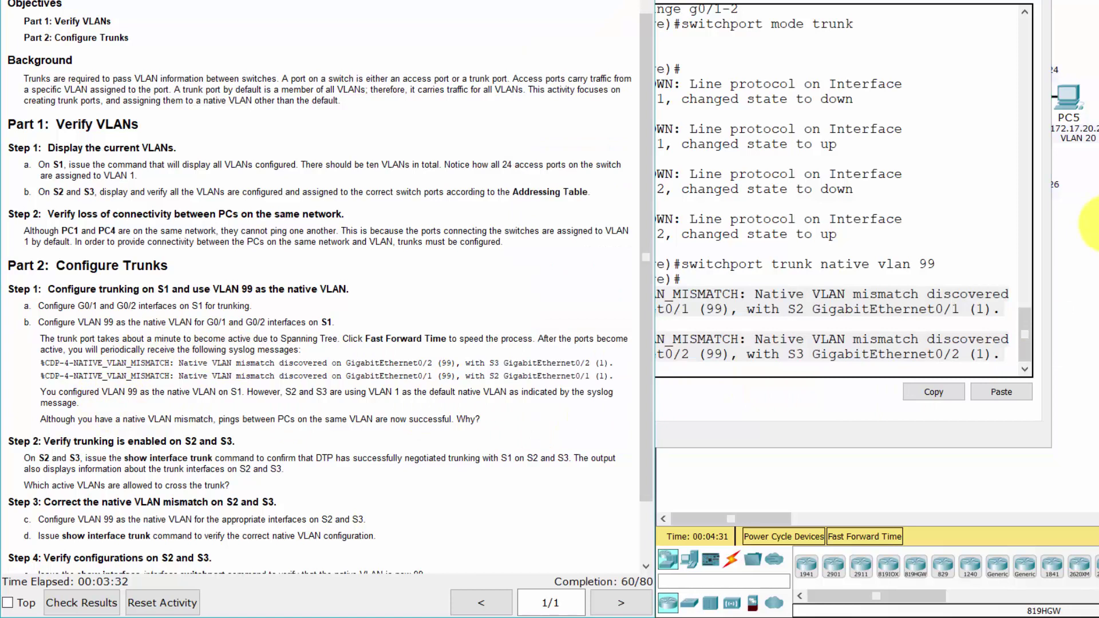
- Rerun ping 172.17.10.24 from PC1's Command Prompt, now succeeding with 0% loss
left_click(1087, 238)
left_click(837, 79)
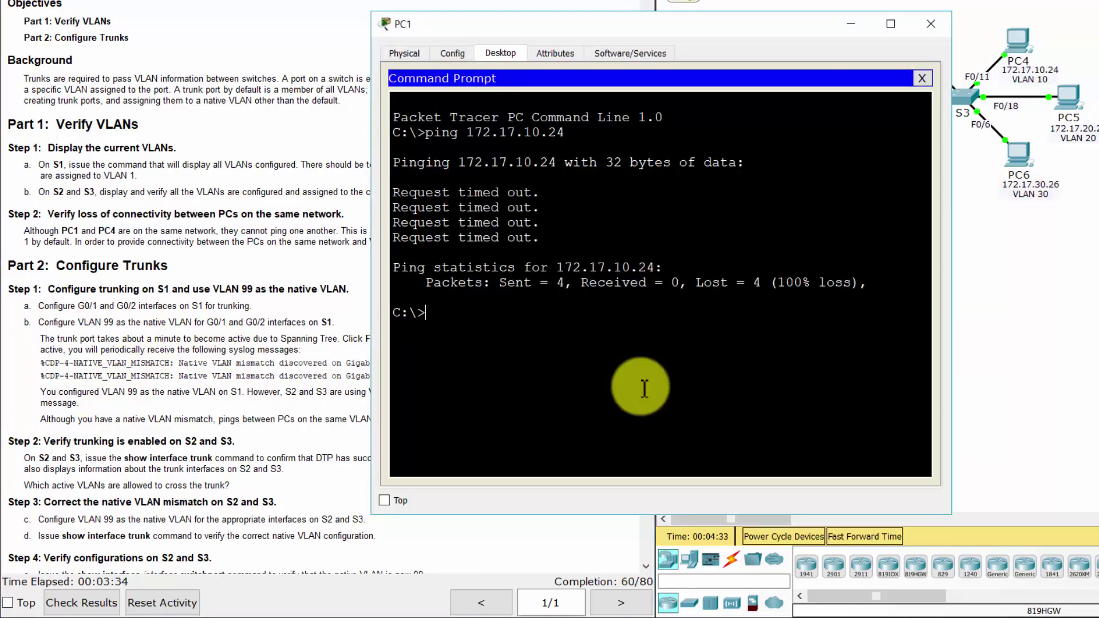
key("Up")
key("Return")
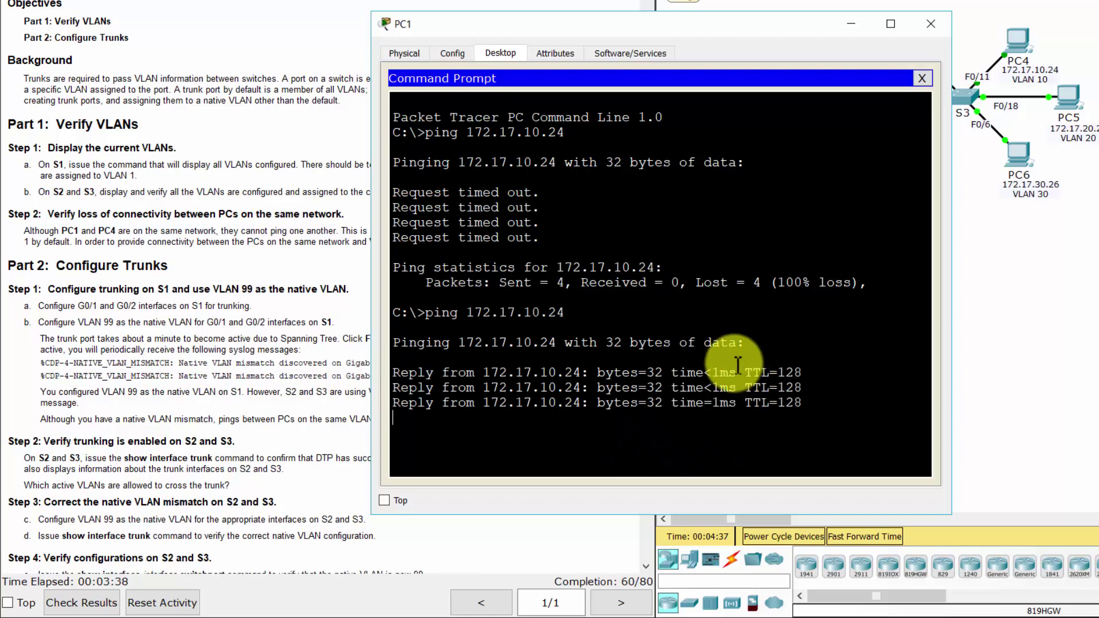
- Highlight the native VLAN mismatch question, the Step 2 heading and its instruction paragraph
left_click(261, 421)
left_click_drag(41, 420, 490, 413)
left_click(502, 434)
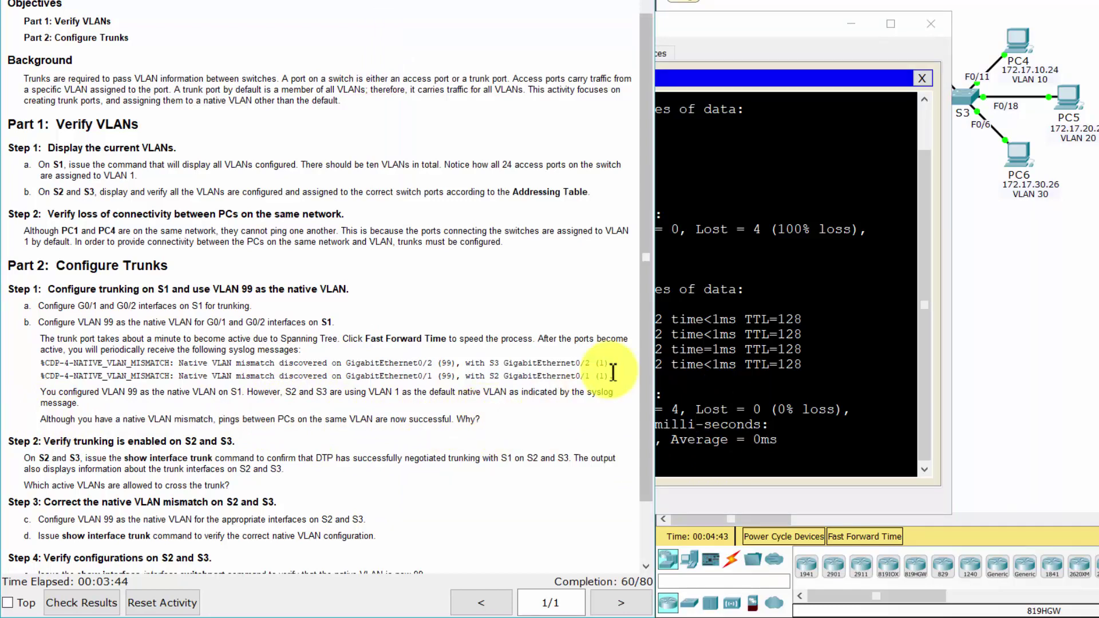
left_click_drag(640, 380, 644, 439)
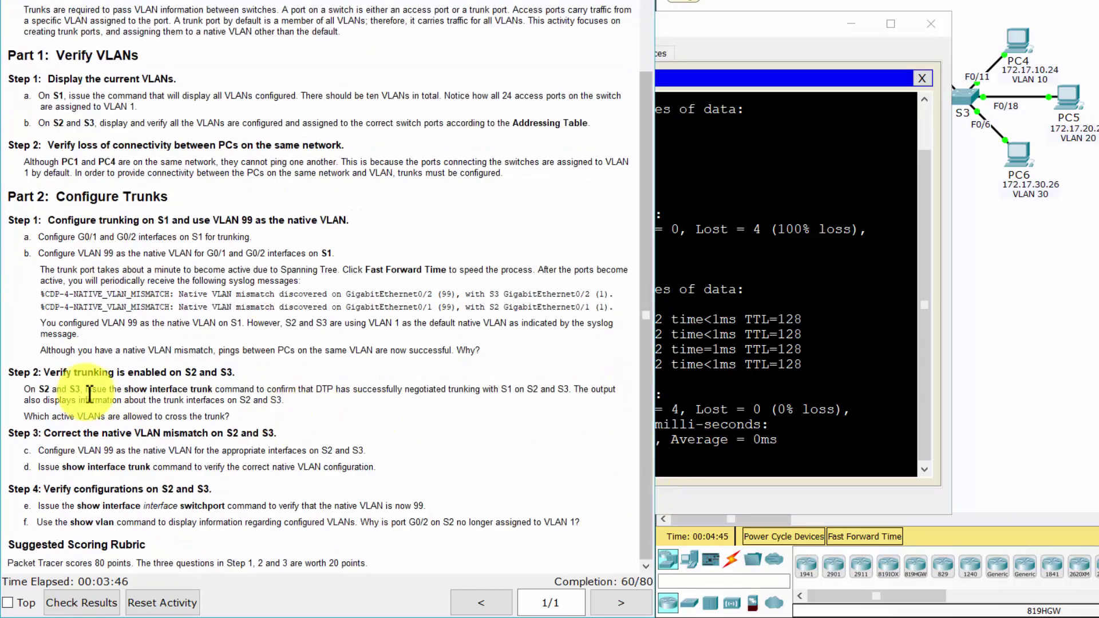
left_click_drag(8, 372, 247, 365)
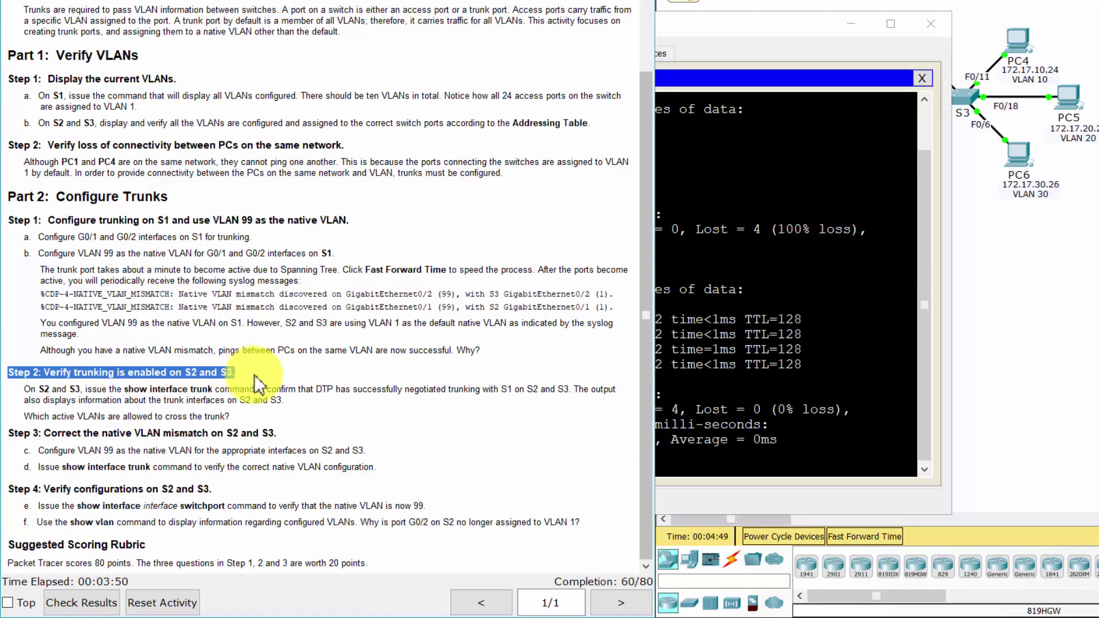
left_click(254, 375)
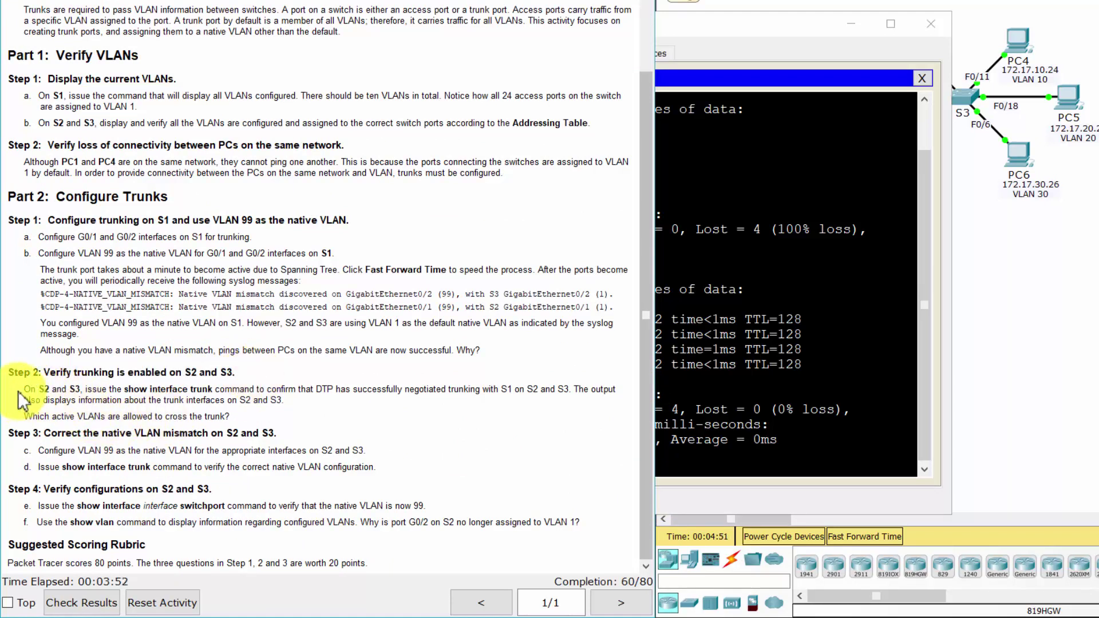
left_click_drag(19, 390, 299, 400)
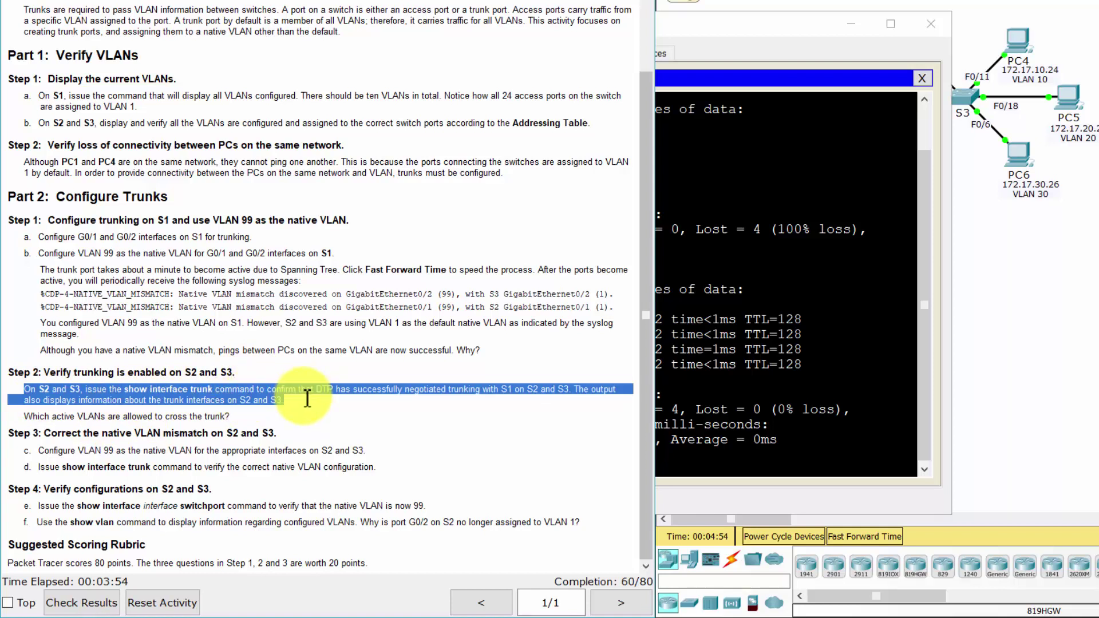
- Run show interface trunk on S2 and highlight native VLAN 1 and active VLANs 1,10,20,30,88,99
left_click(1016, 293)
left_click(871, 100)
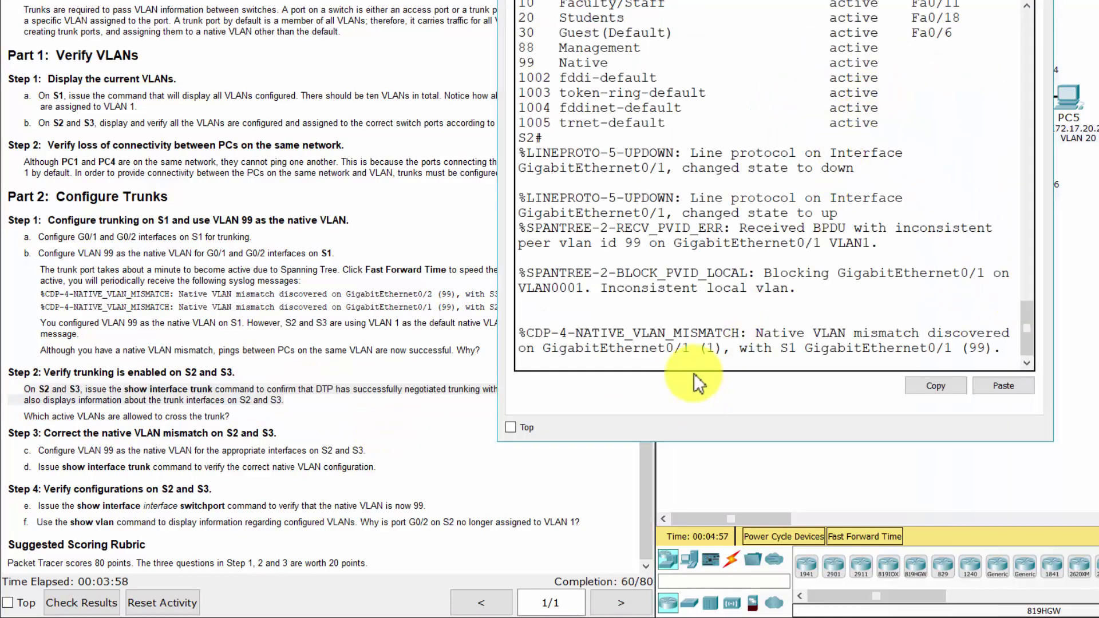
key("Return")
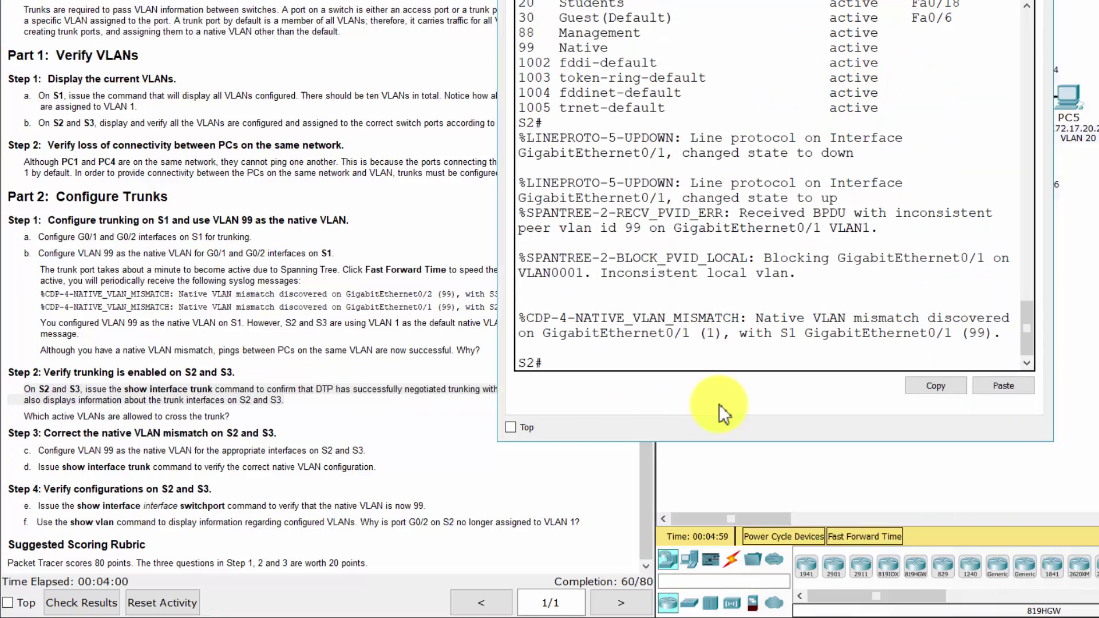
type("show")
type(" interface t")
type("runk")
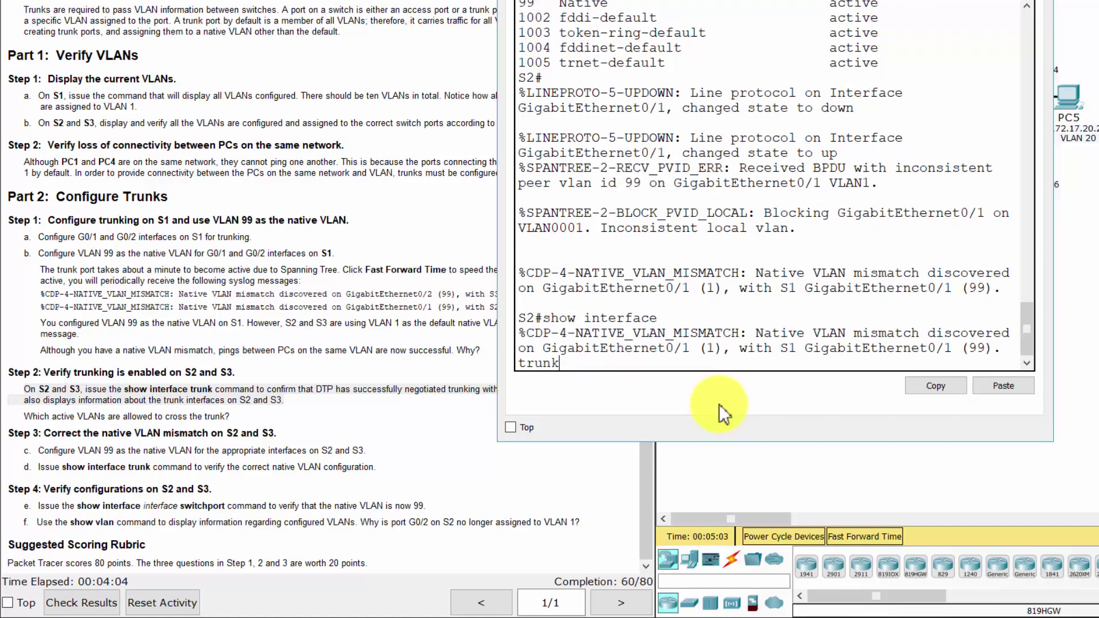
key("Return")
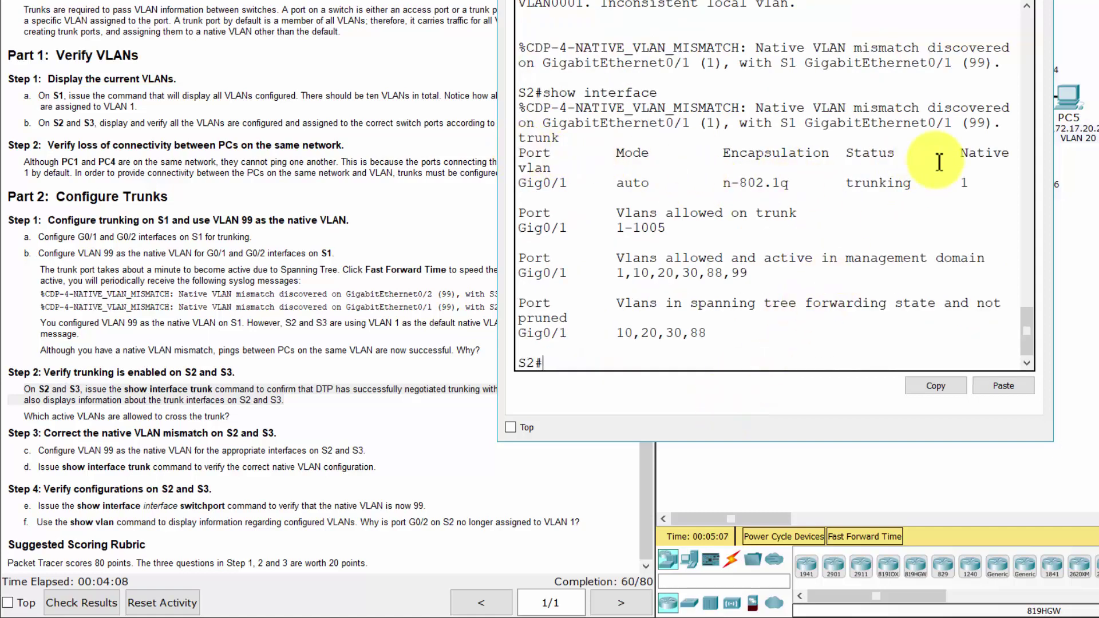
left_click_drag(952, 153, 983, 186)
left_click(620, 228)
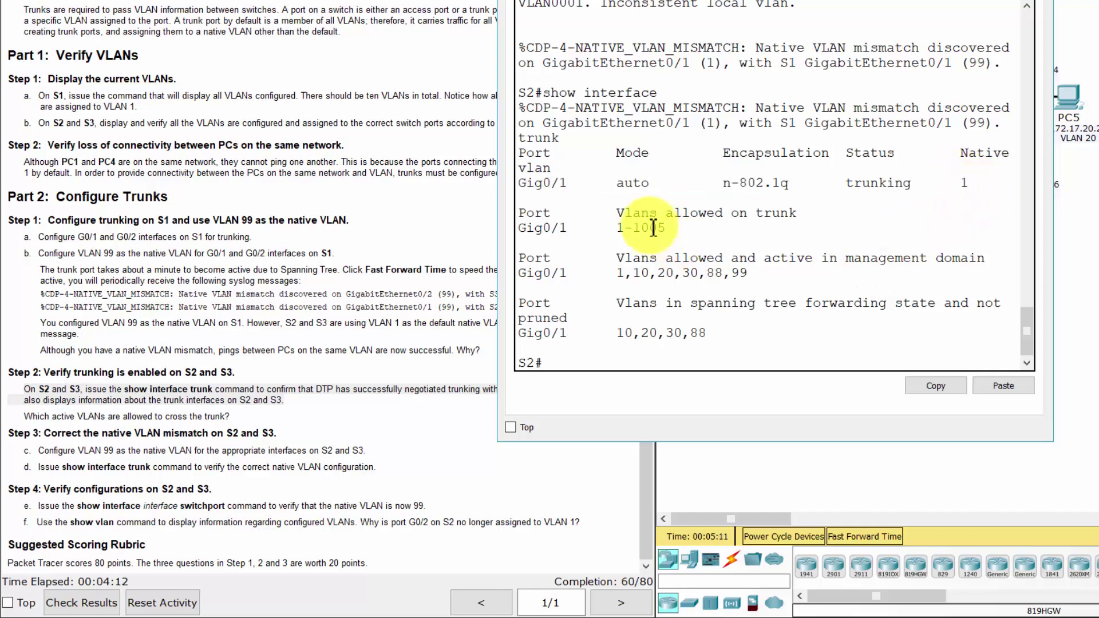
left_click_drag(618, 273, 744, 274)
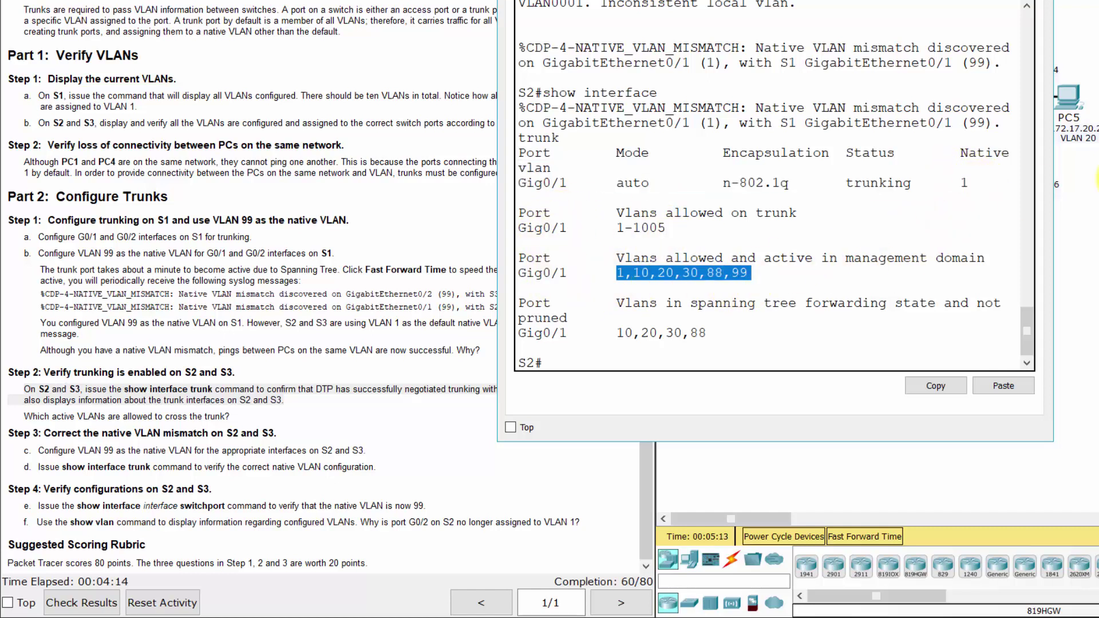
left_click(1085, 183)
- Run show interface trunk on S3 and highlight native VLAN 1 and active VLANs 1,10,20,30,88,99
left_click(968, 111)
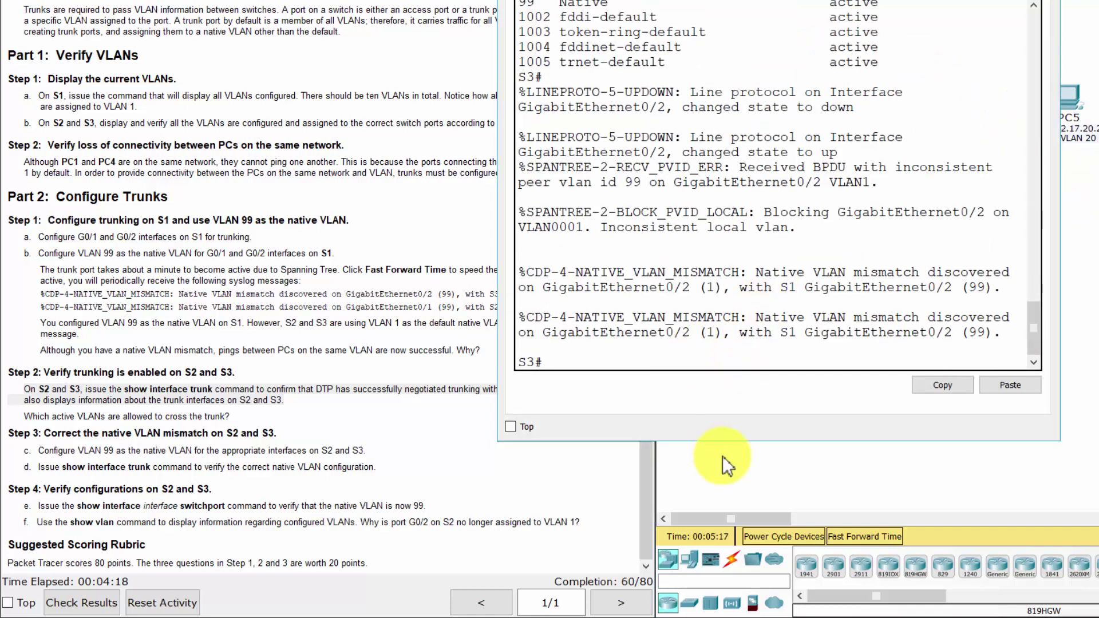
type("show interfa")
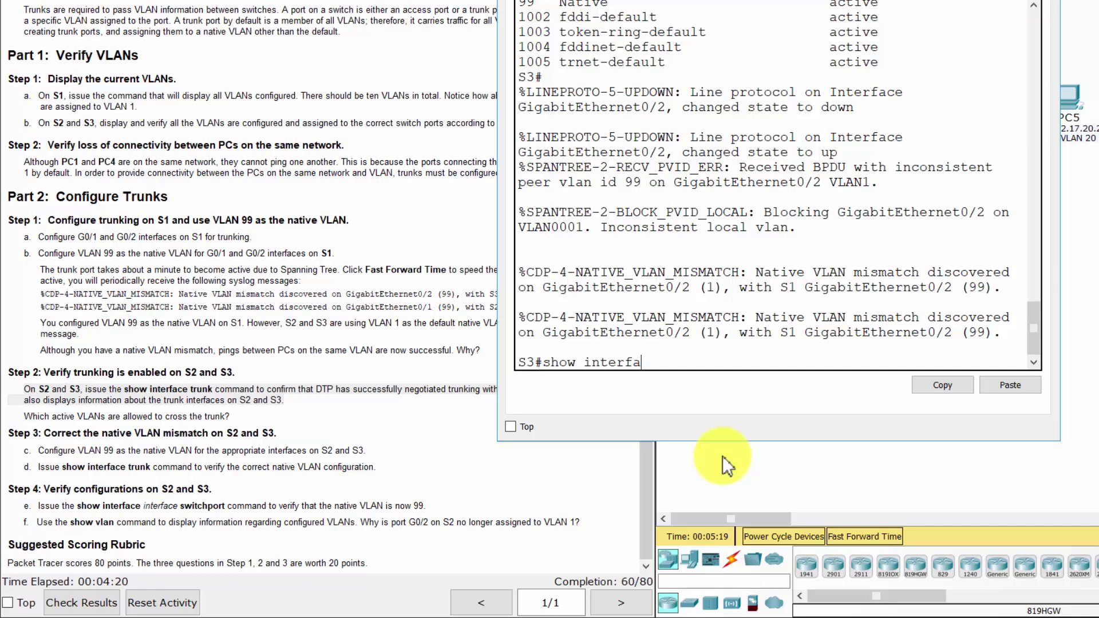
type("ce trunk")
key("Return")
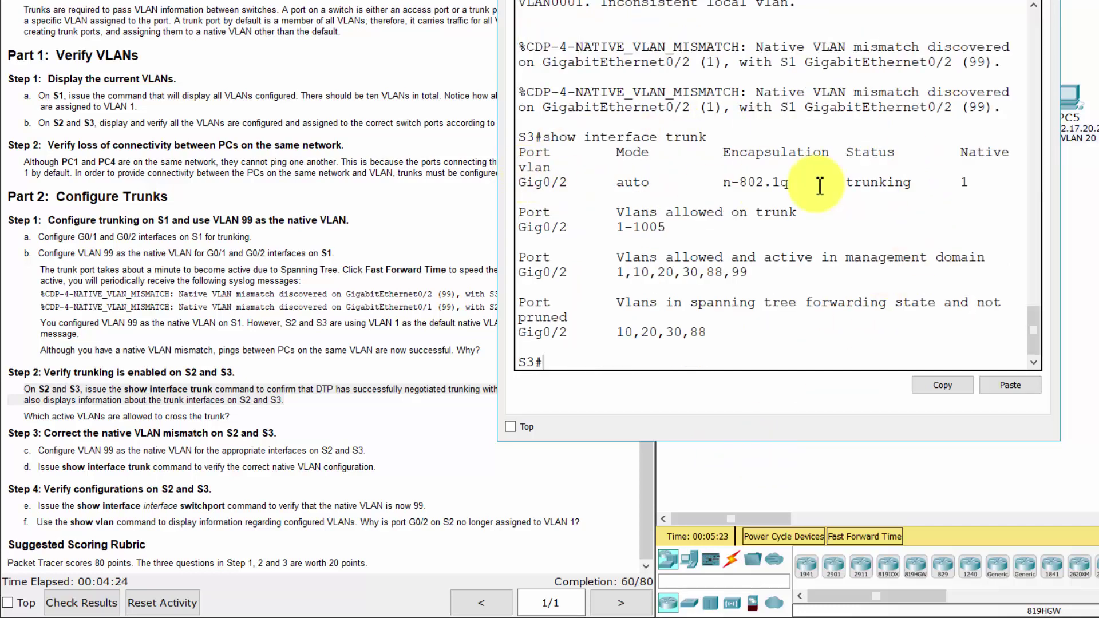
double_click(964, 182)
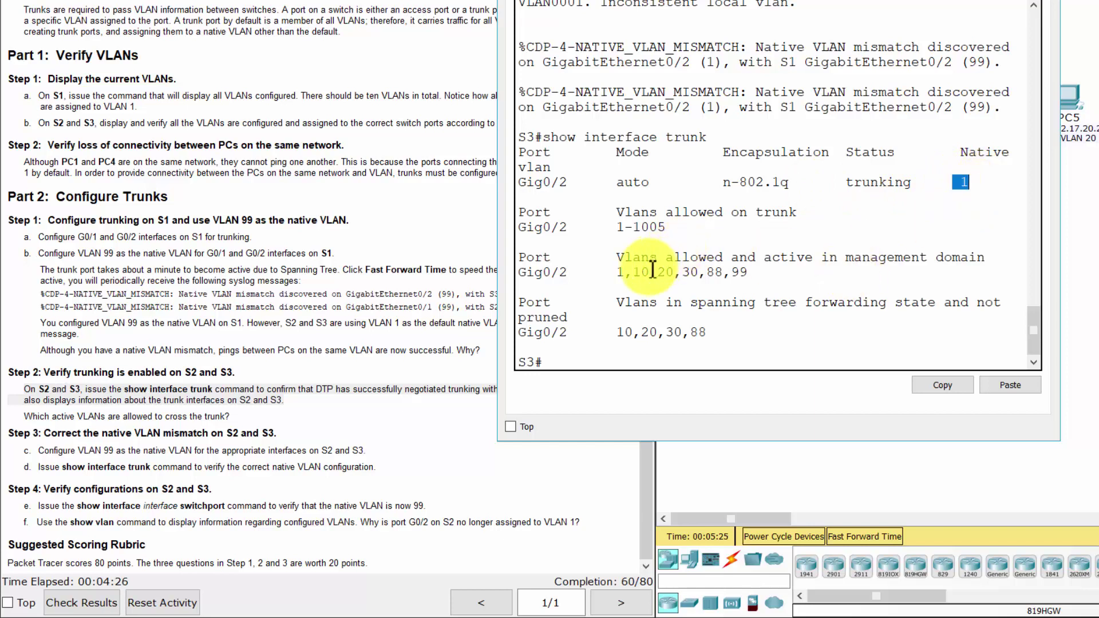
left_click_drag(618, 272, 748, 272)
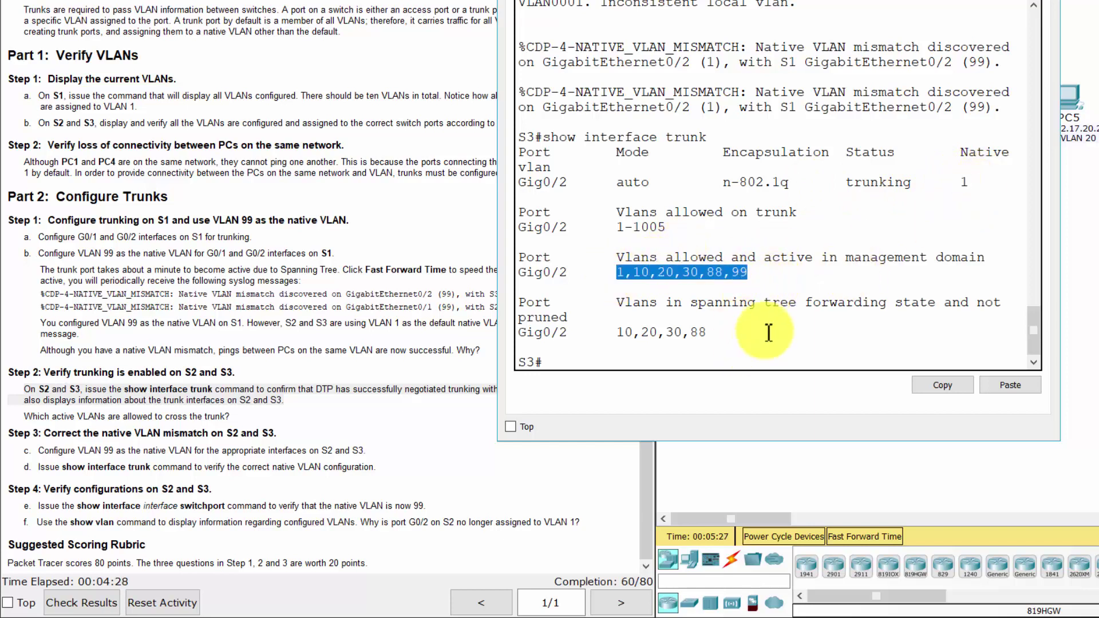
left_click(750, 312)
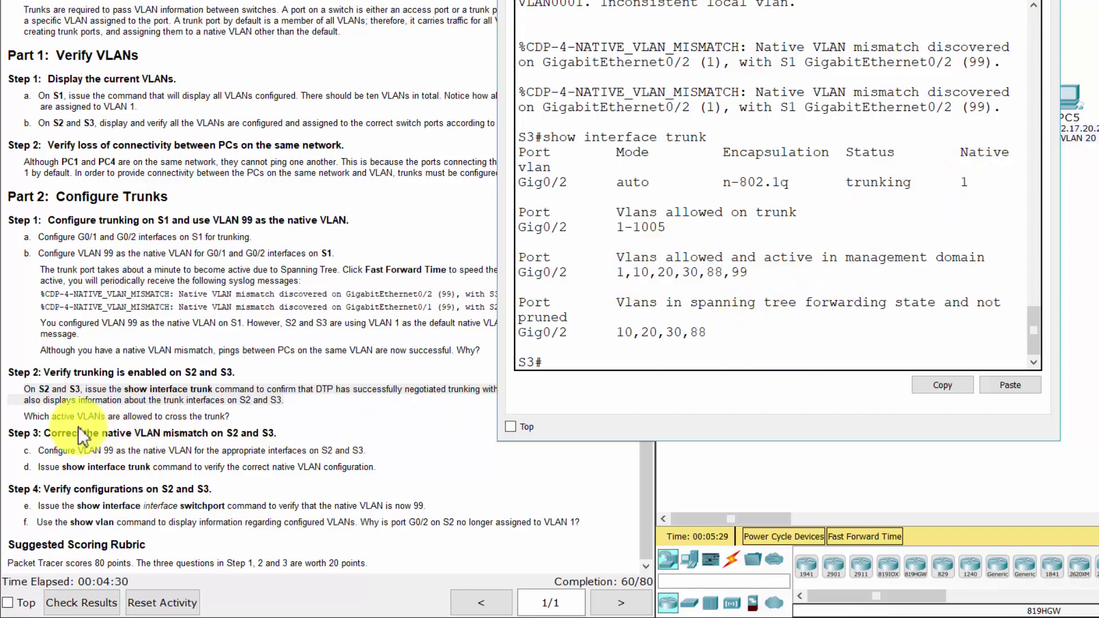
- Highlight the active-VLANs question and the Step 3 heading in the lab instructions
left_click(24, 417)
left_click_drag(24, 416, 237, 418)
double_click(961, 182)
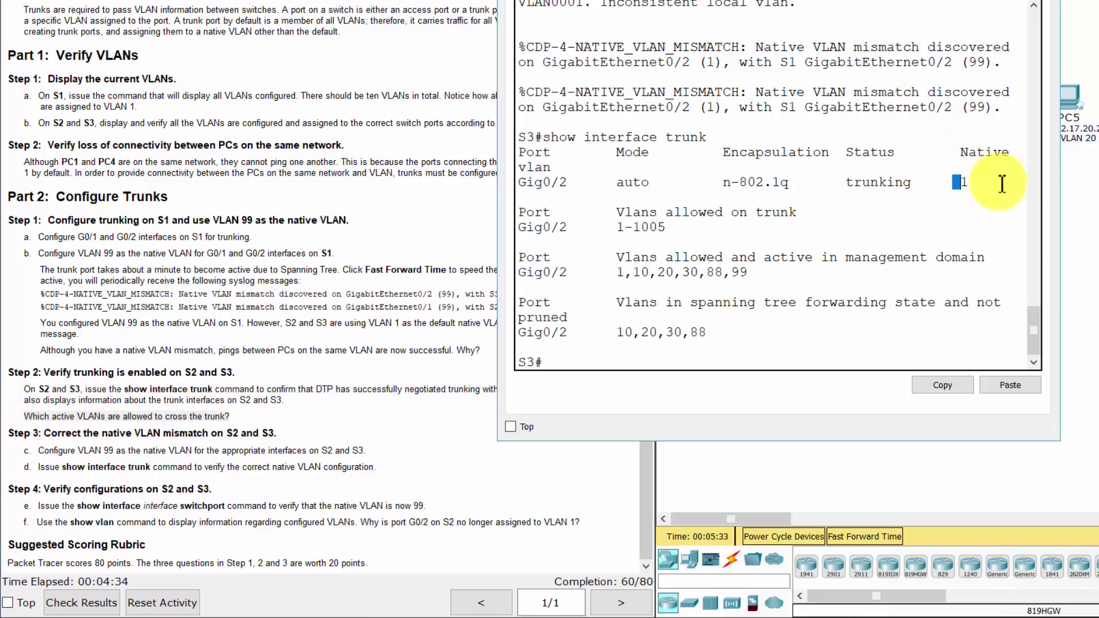
left_click(124, 483)
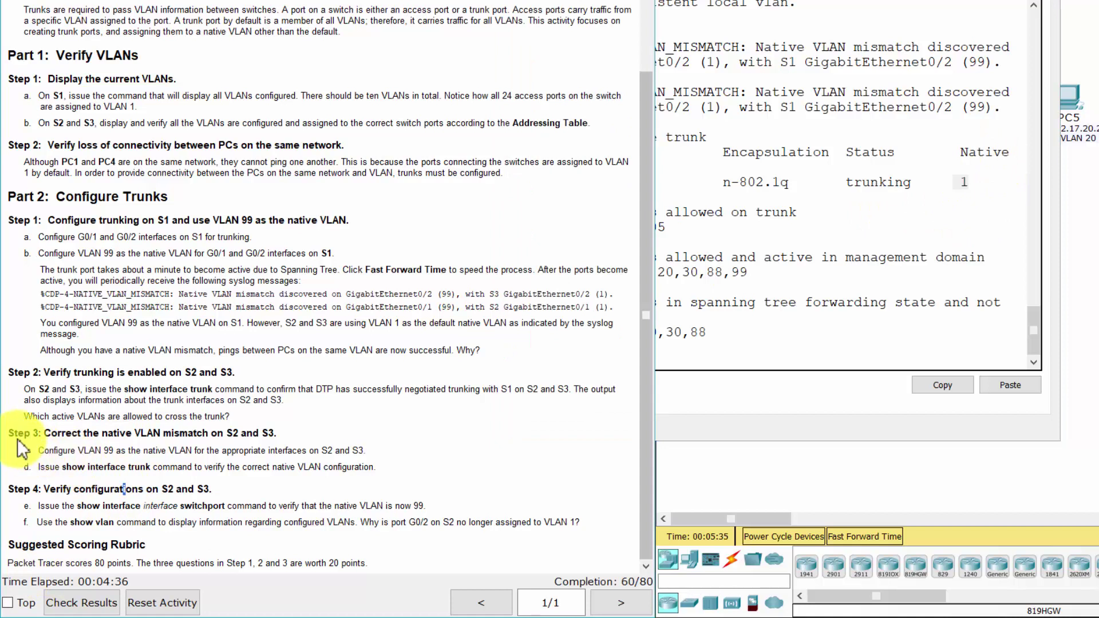
left_click_drag(9, 433, 275, 434)
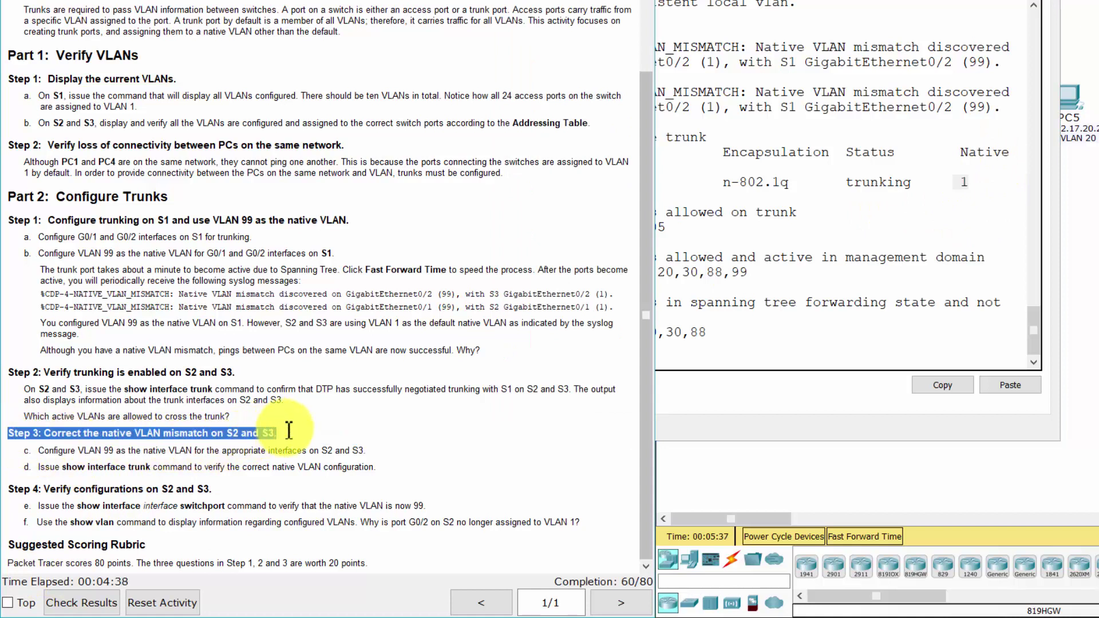
left_click(296, 452)
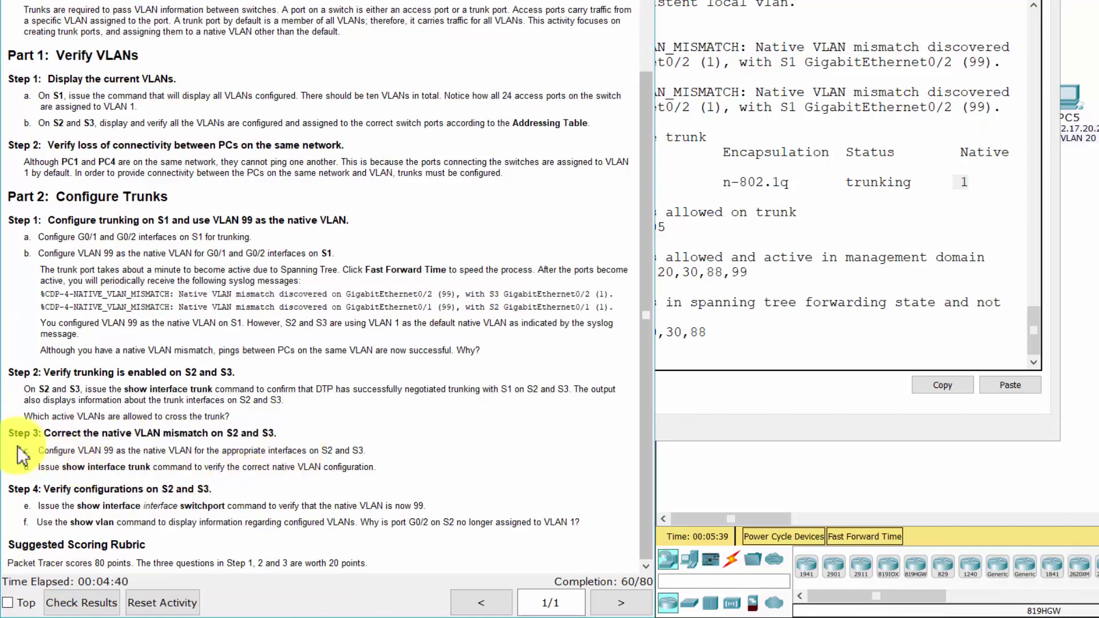
- Highlight Step 3 tasks c and d, then select S2's G0/1–G0/2 with int range in configuration mode
left_click_drag(24, 441, 392, 466)
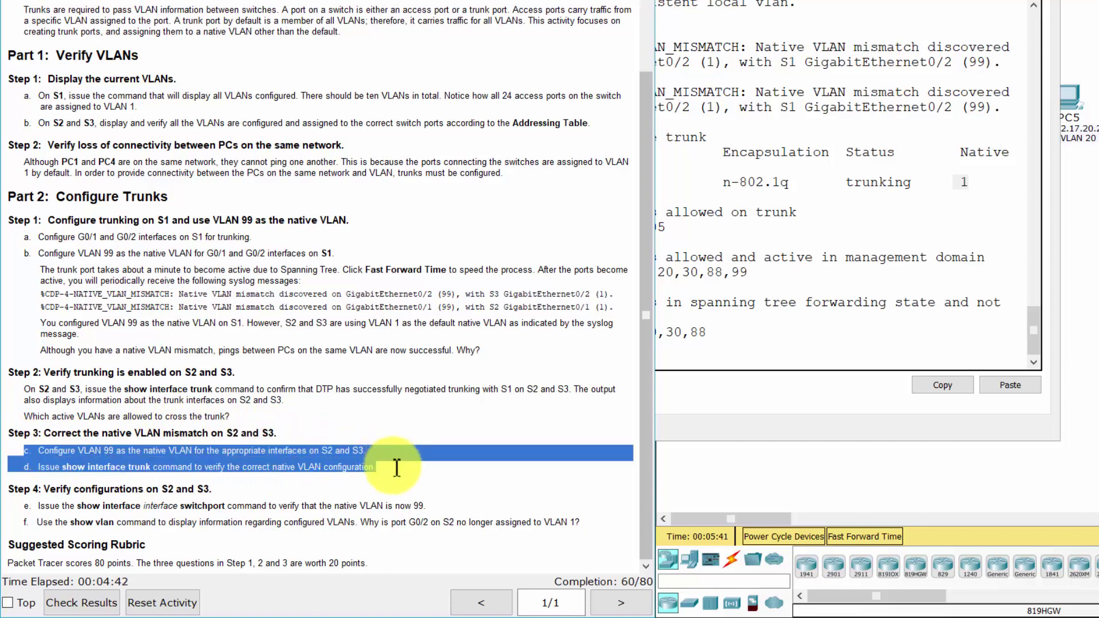
left_click(898, 455)
left_click(870, 106)
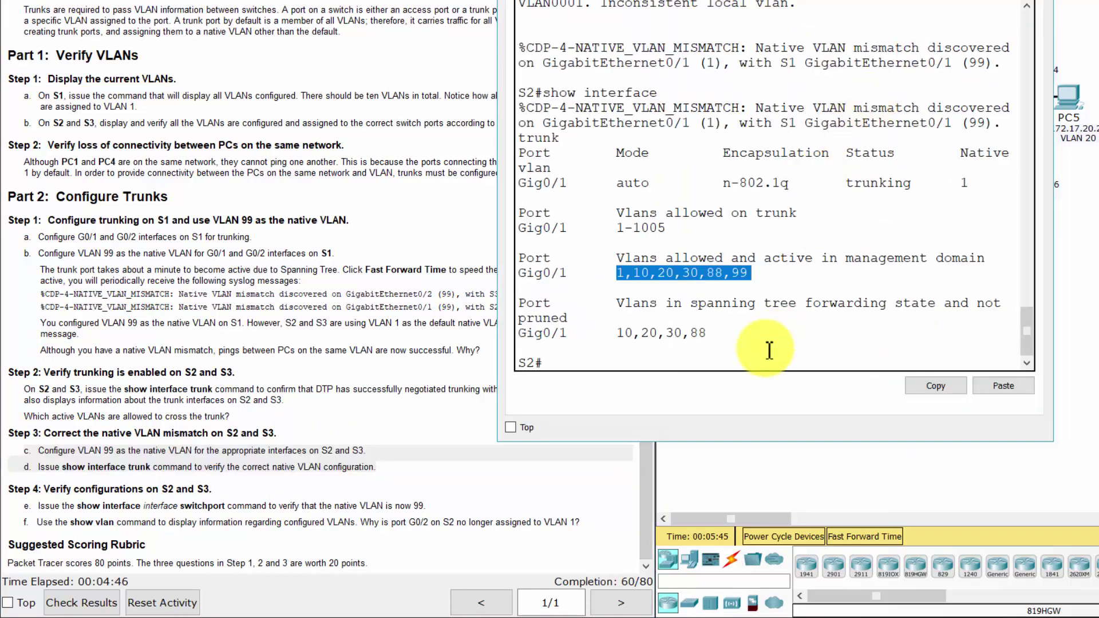
left_click(670, 370)
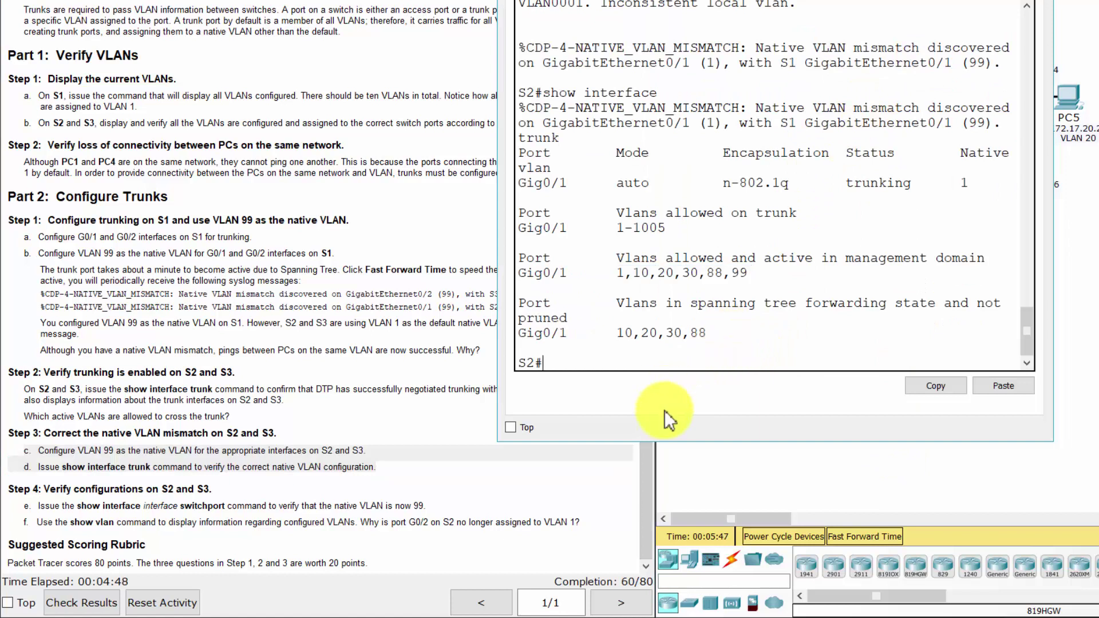
type("conf t")
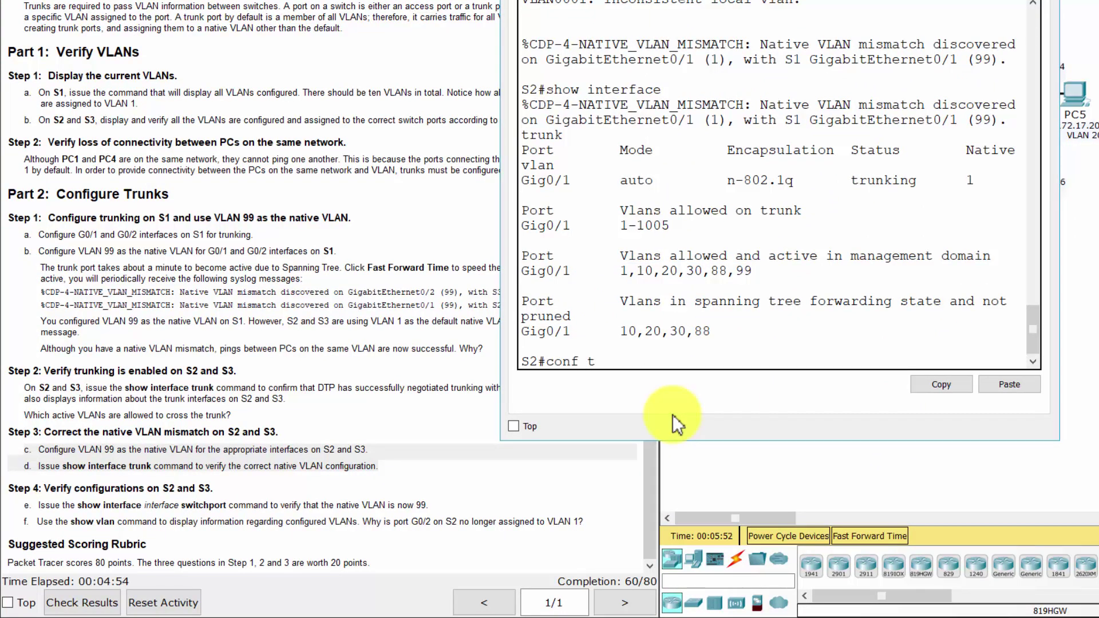
key("Return")
type("int rang")
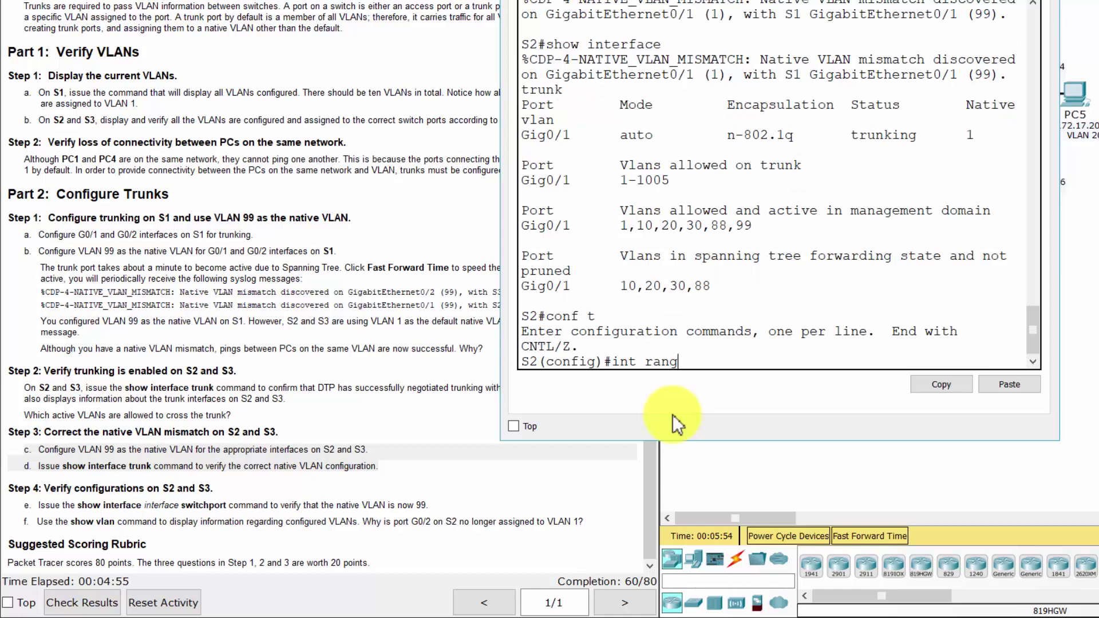
type("e g0/1-2")
key("Return")
- Set S2's G0/1–G0/2 to trunk mode with native VLAN 99
type("s")
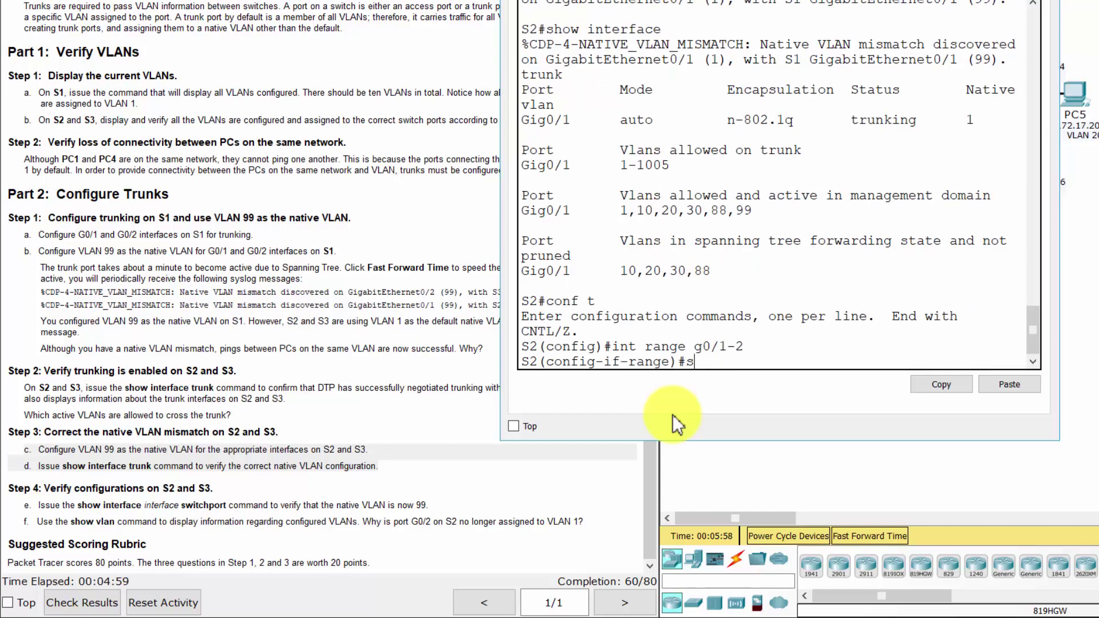
type("witchport mod")
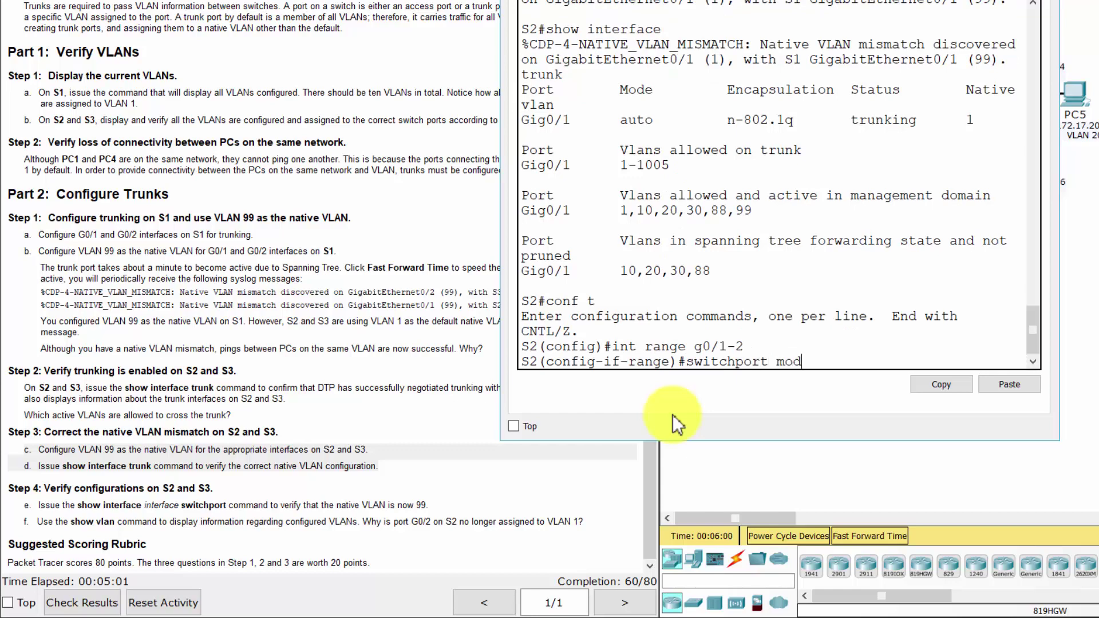
type("e trunk")
key("Return")
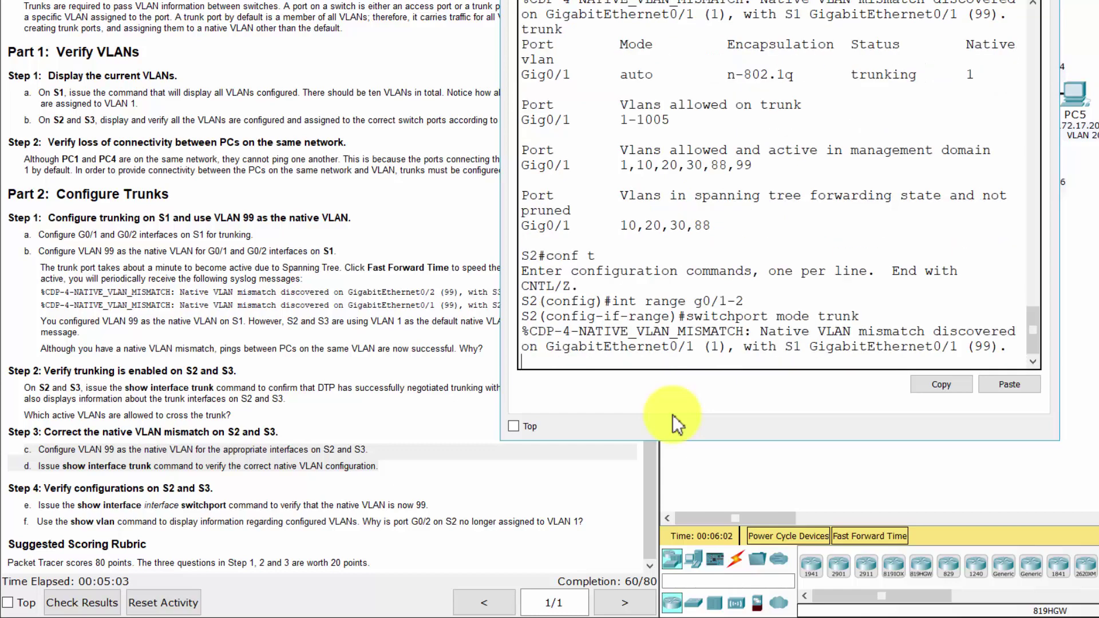
key("Return")
type("s")
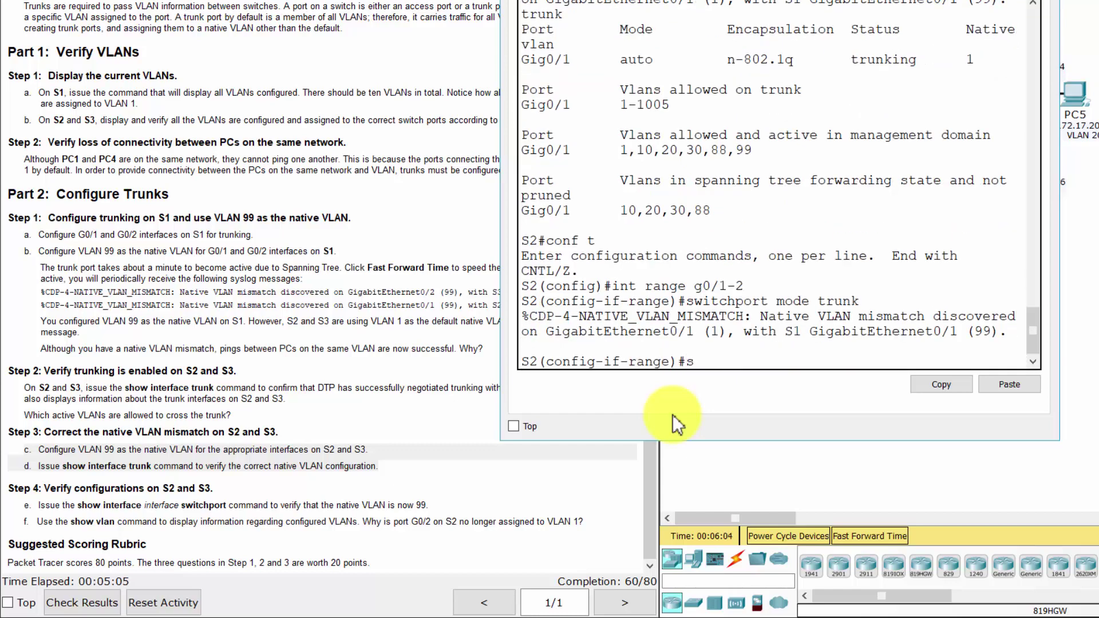
type("witchport trunk n")
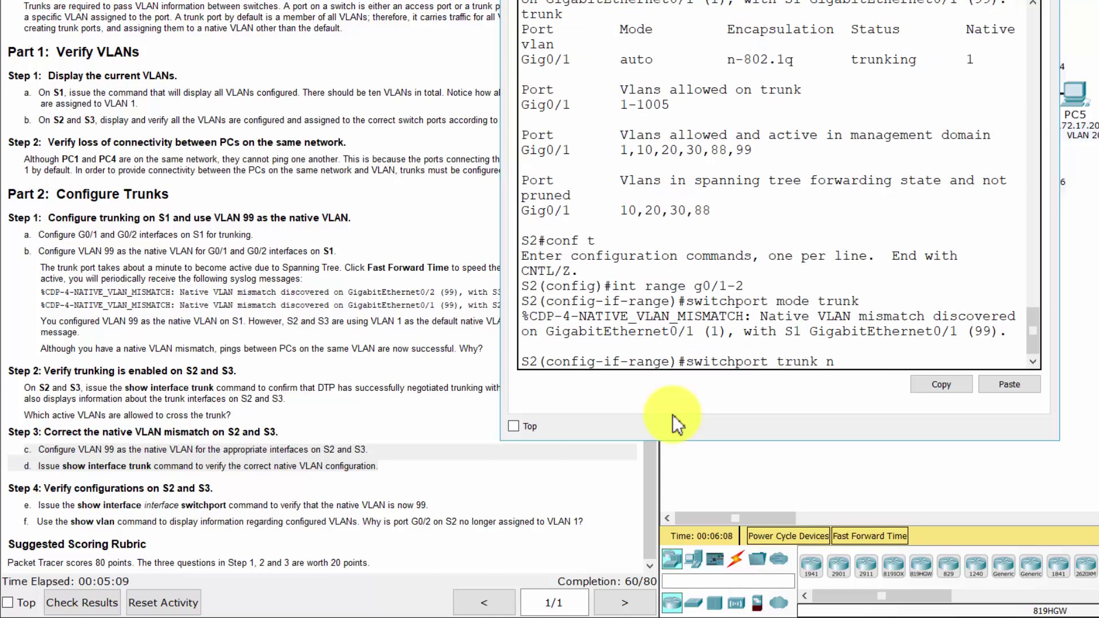
type("ative vlan")
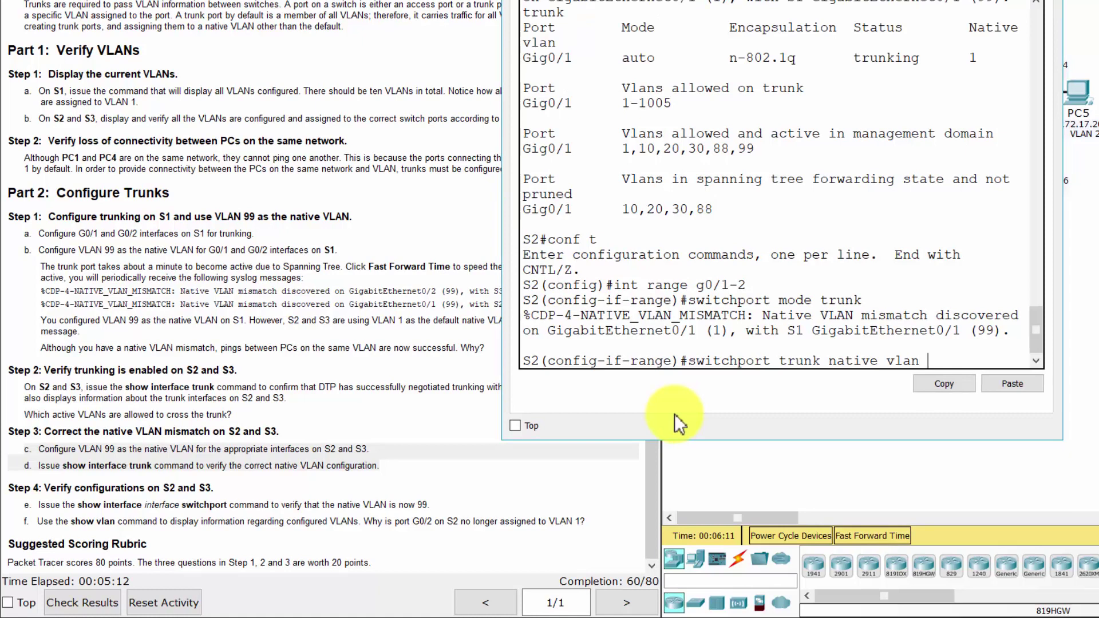
type(" 99")
key("Return")
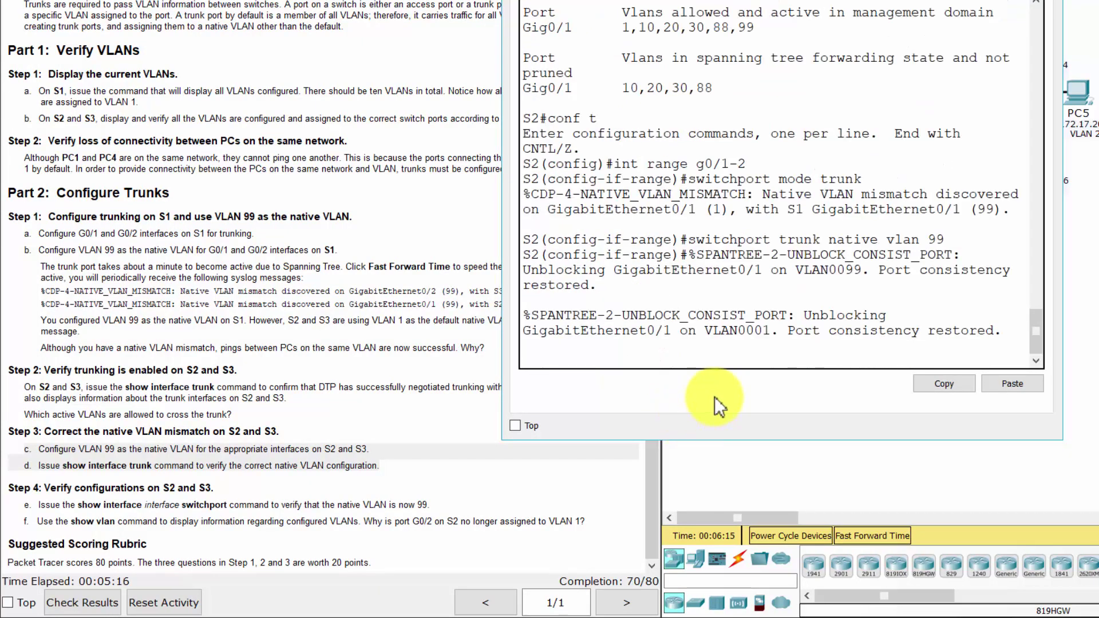
key("Return")
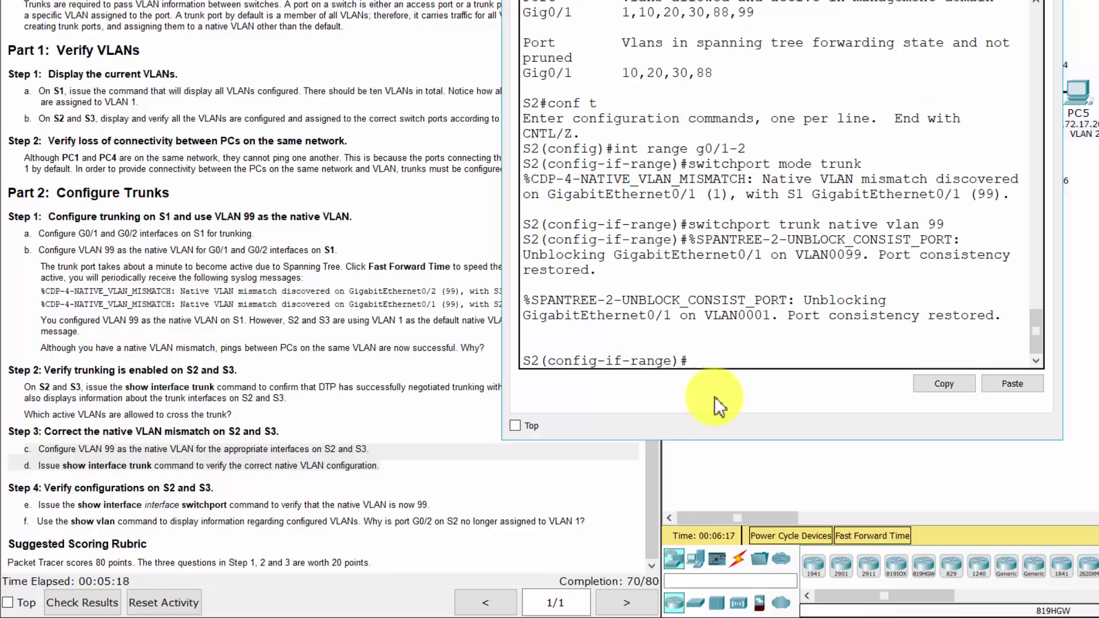
- Run 'do show interface trunk' on S2 and highlight native VLAN 99 and the active VLAN list
type("do show interf")
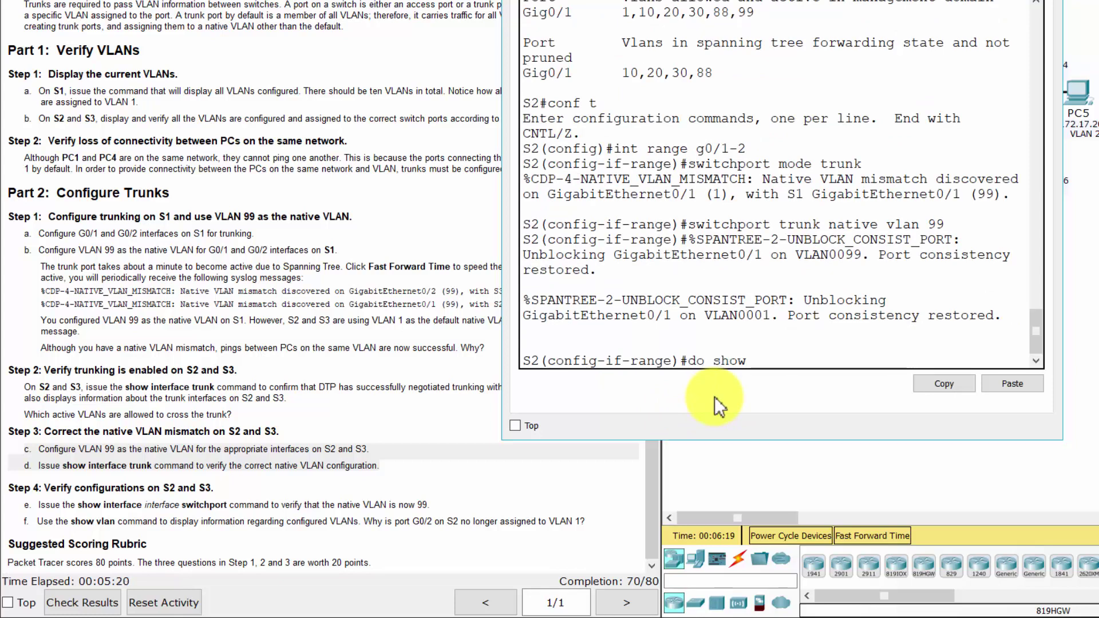
type("ace trunk")
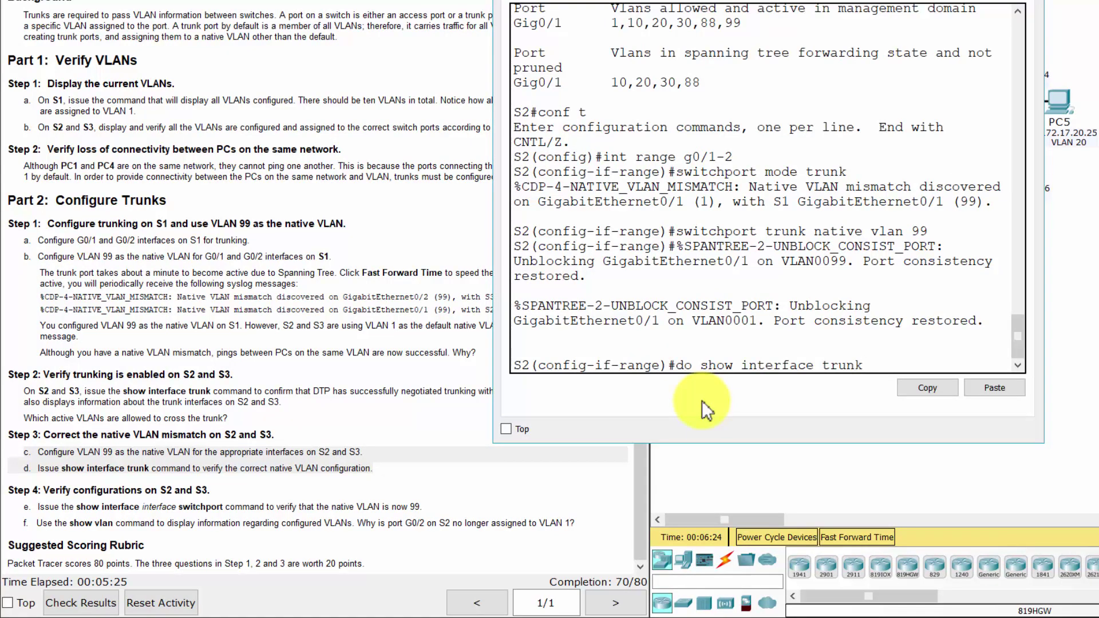
key("Return")
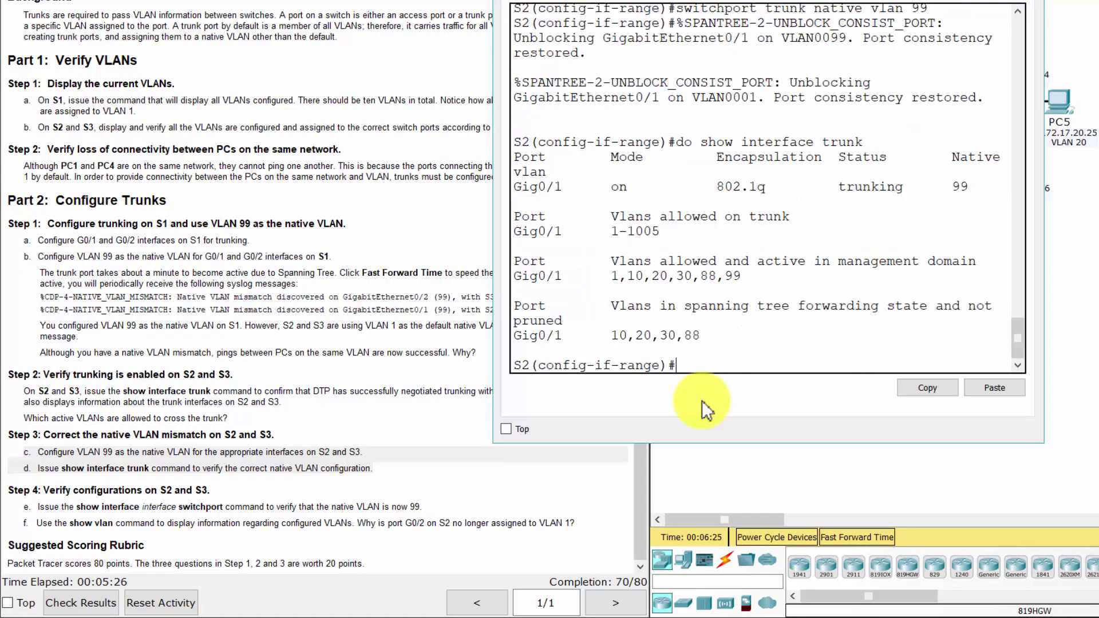
left_click_drag(952, 157, 969, 199)
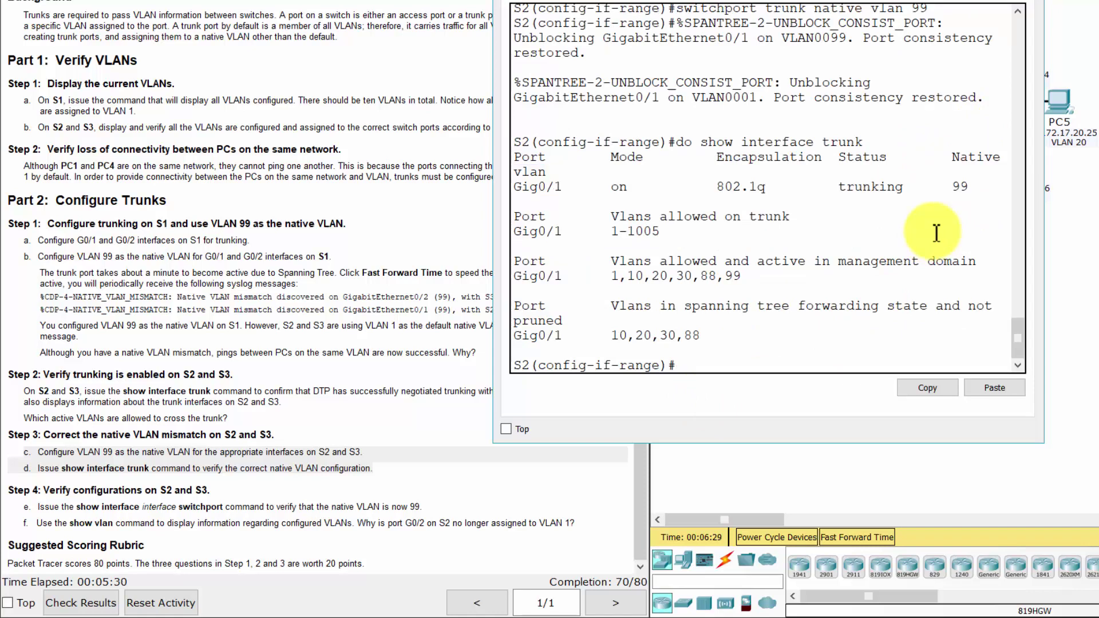
left_click_drag(610, 281, 767, 287)
- Open S3's command line and enter configuration mode for interface G0/2
left_click(1053, 263)
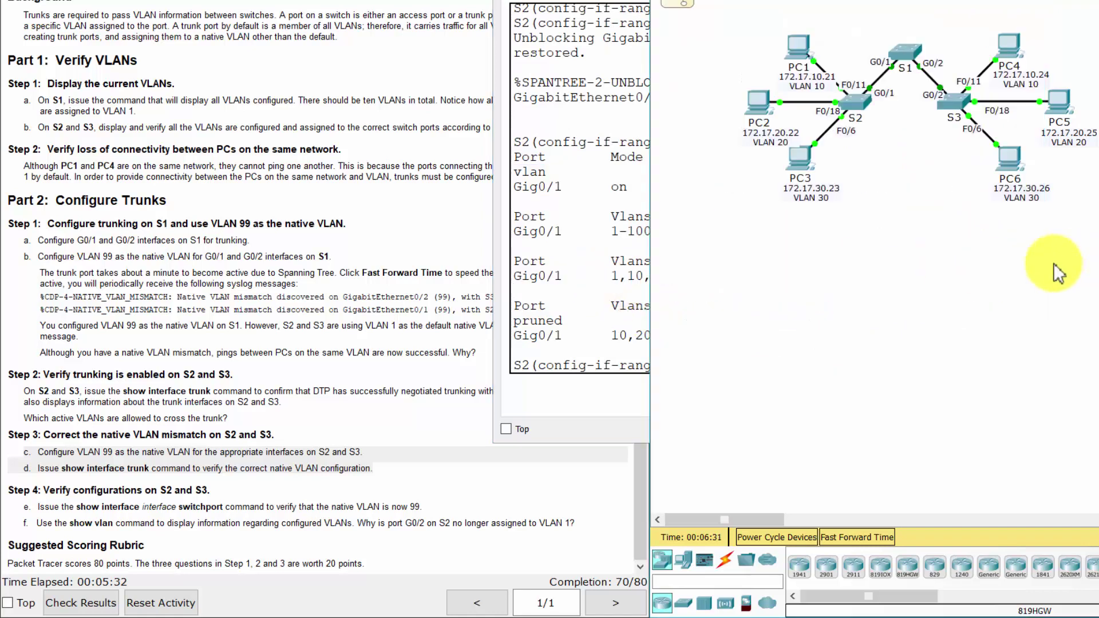
left_click(959, 107)
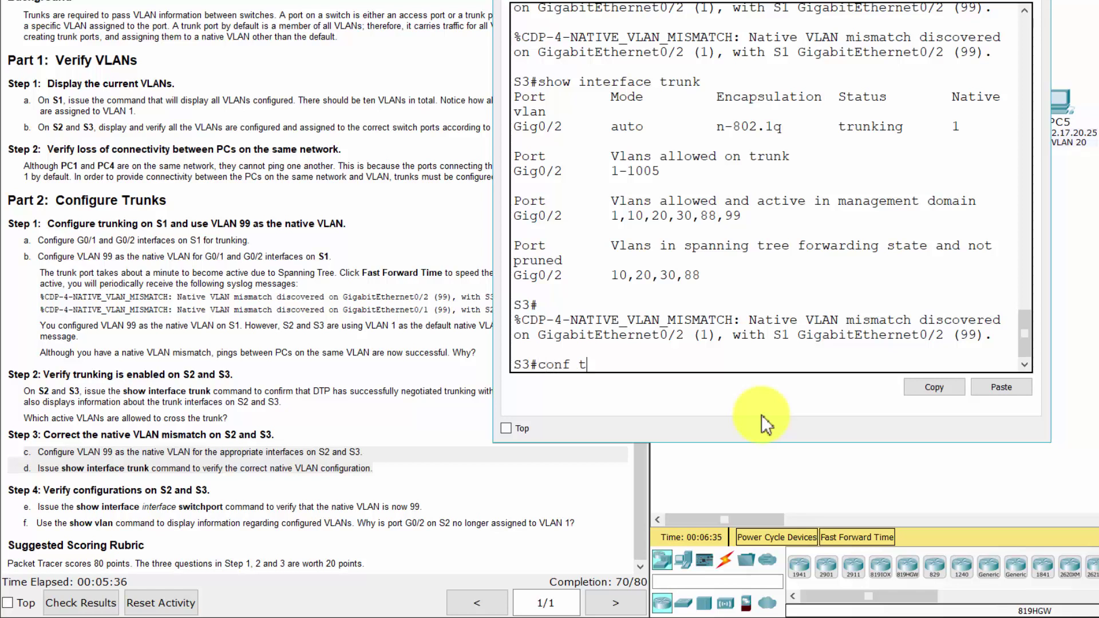
type("conf t")
key("Return")
type("int g")
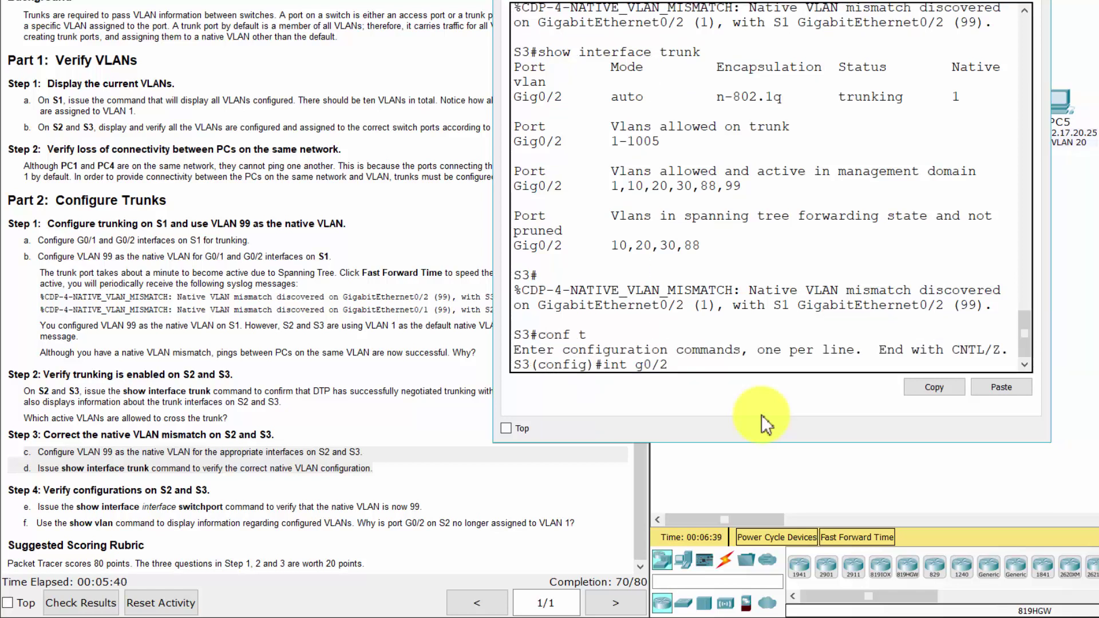
type("0/2")
key("Return")
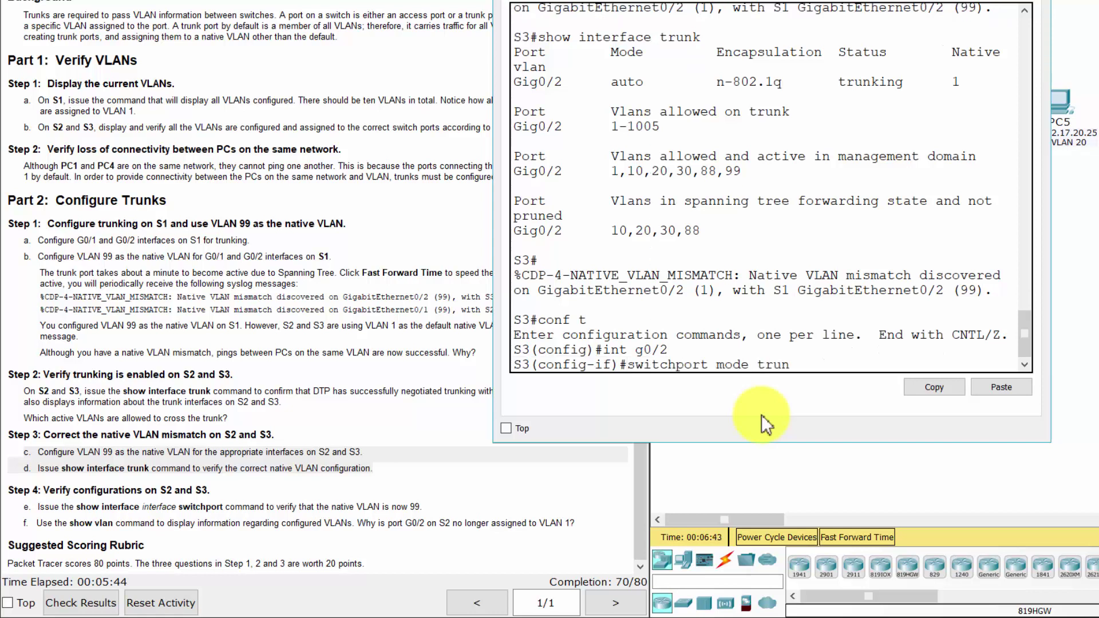
- Make S3's G0/2 a trunk with native VLAN 99 and enter 'do show interface trunk'
type("switchport mode trunk")
key("Return")
type("sw")
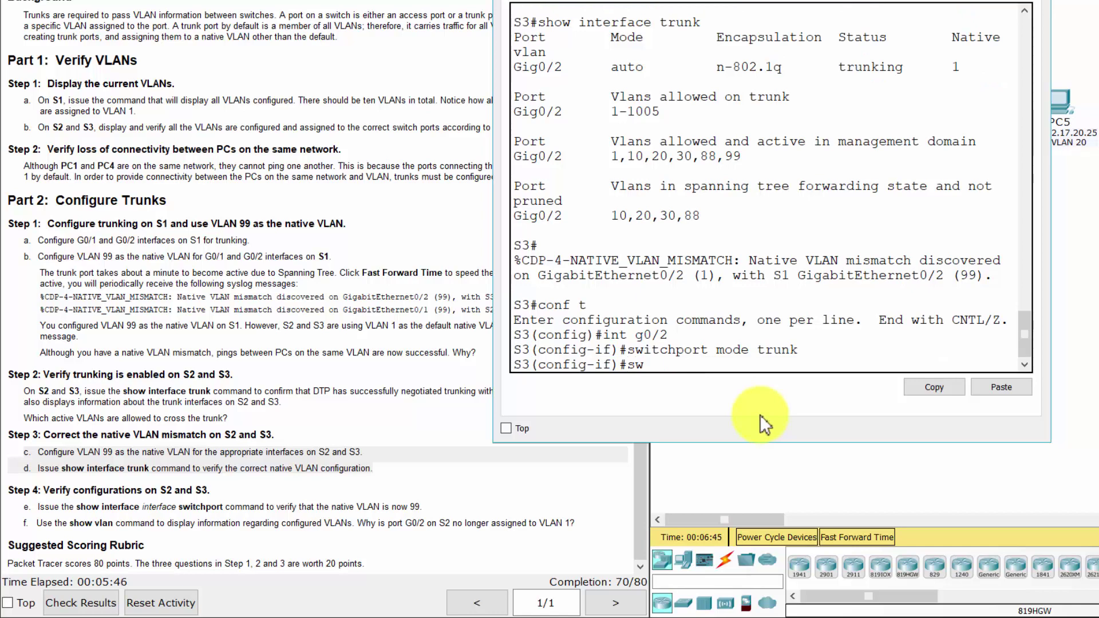
type("itchport trunk nat")
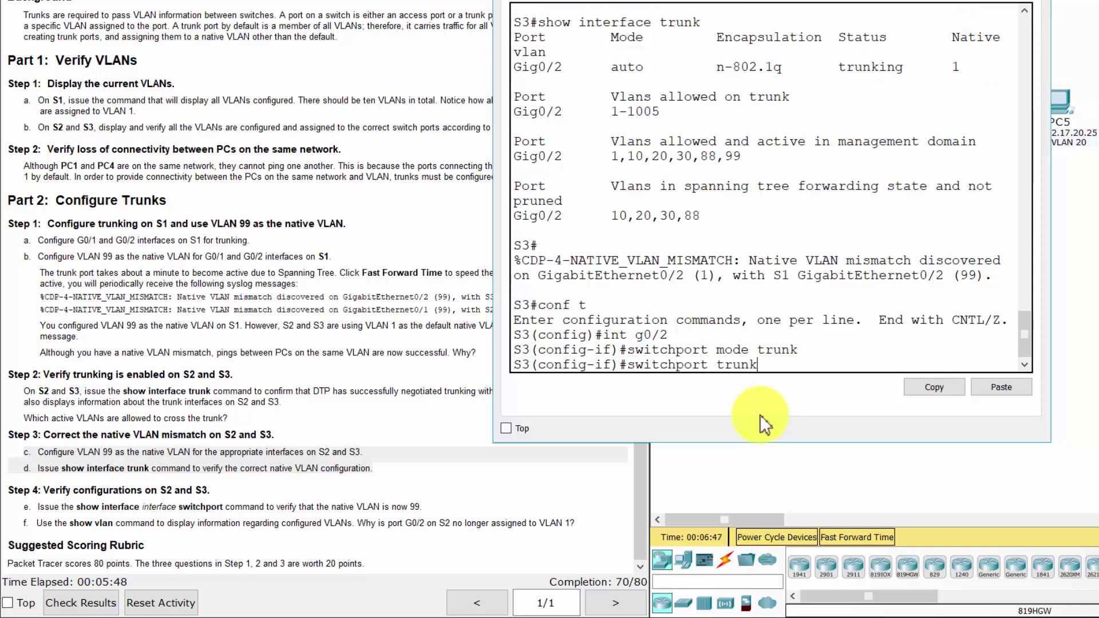
type("i")
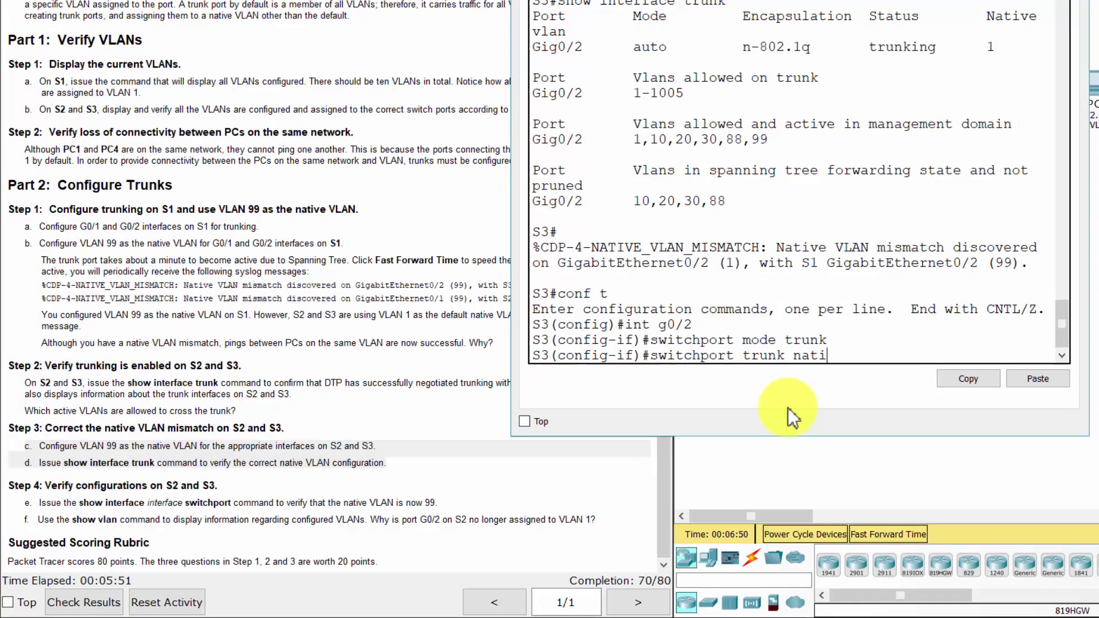
type("ve vlan 99")
key("Return")
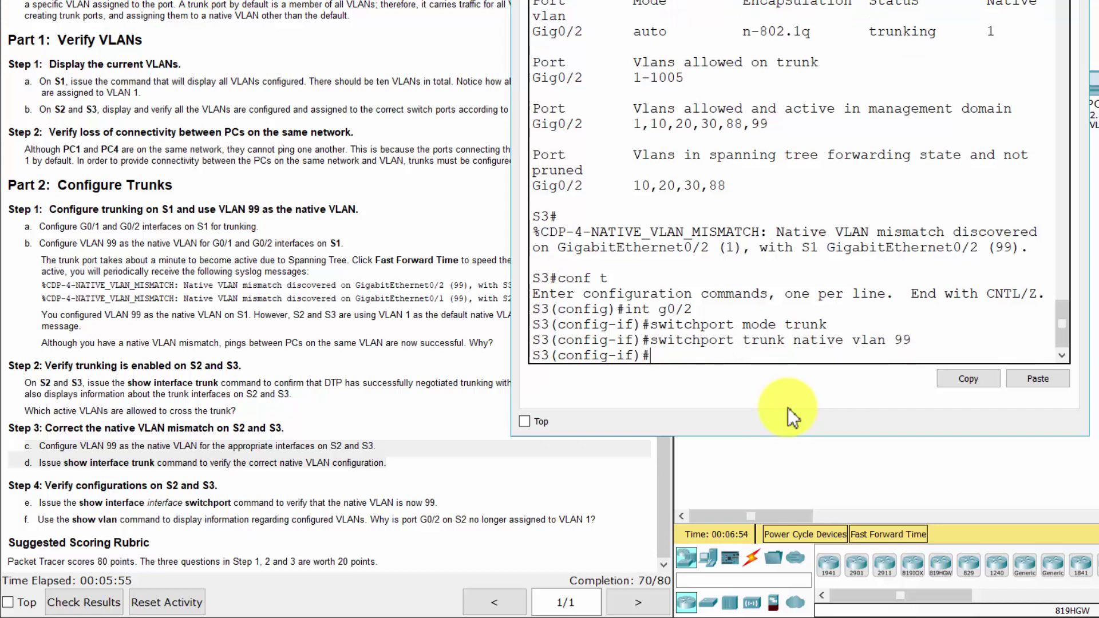
key("Return")
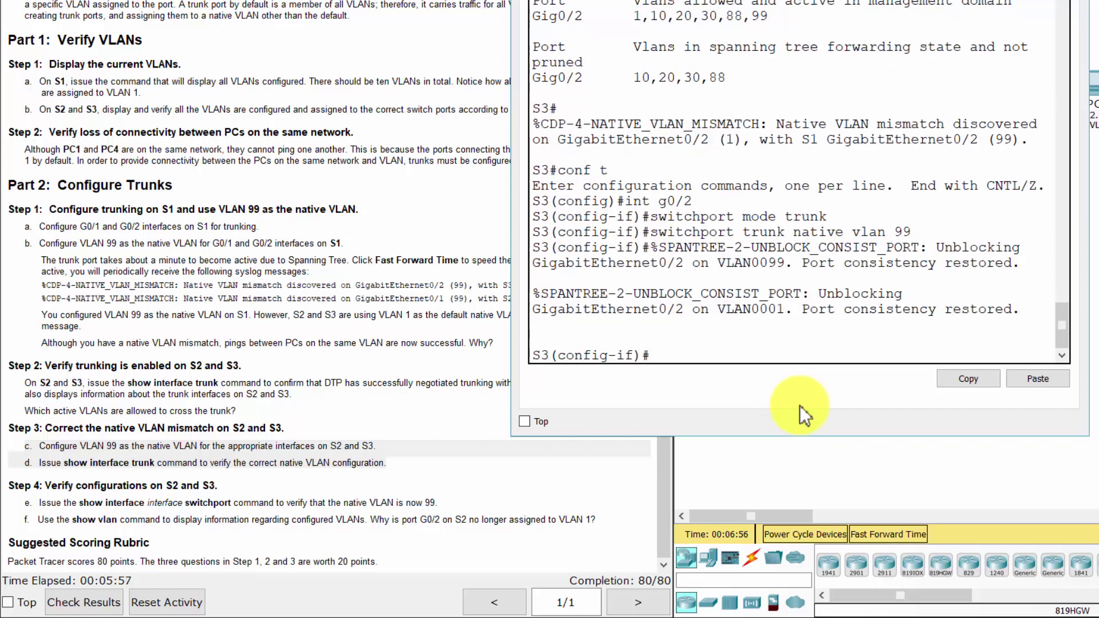
type("do show interface trunk")
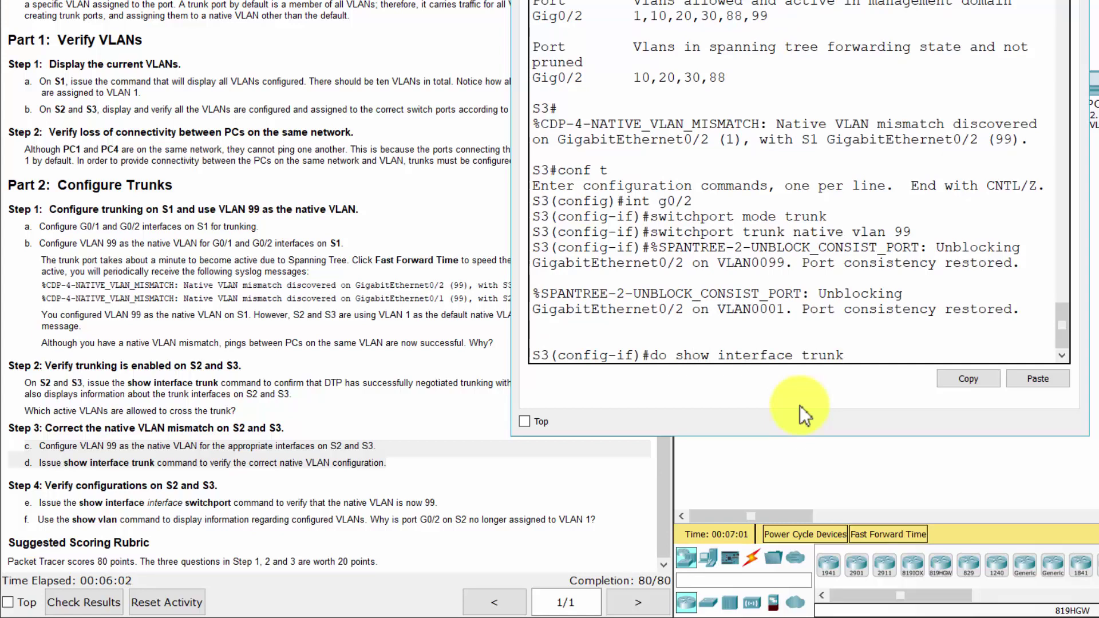
- Run S3's trunk check, highlight native VLAN 99 and active VLANs 1,10,20,30,88,99, then show instructions
key("Return")
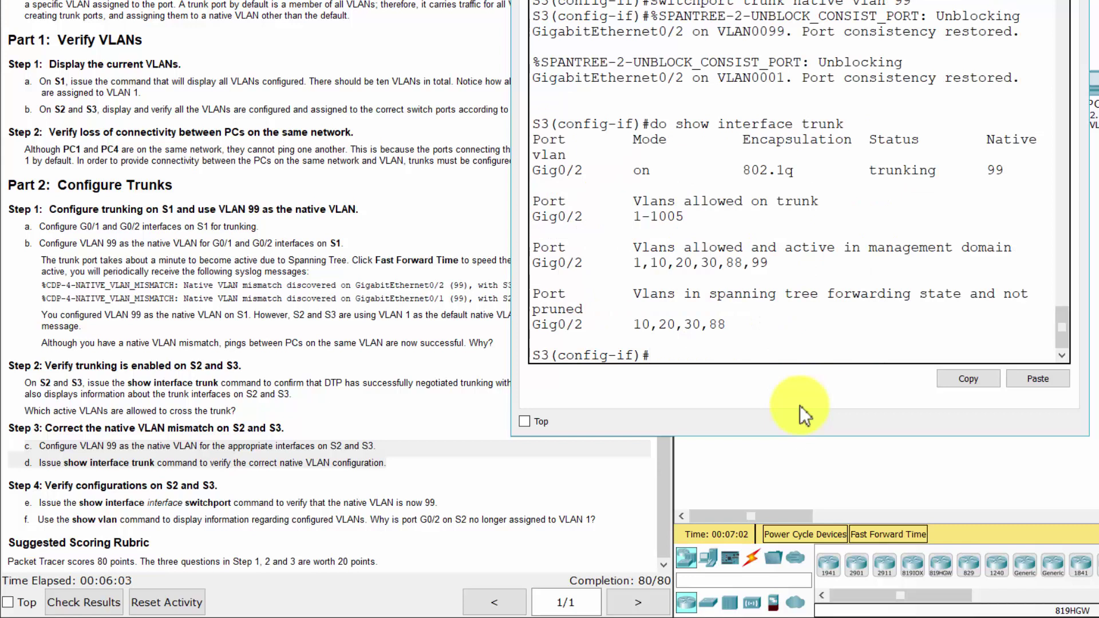
left_click_drag(987, 140, 1003, 170)
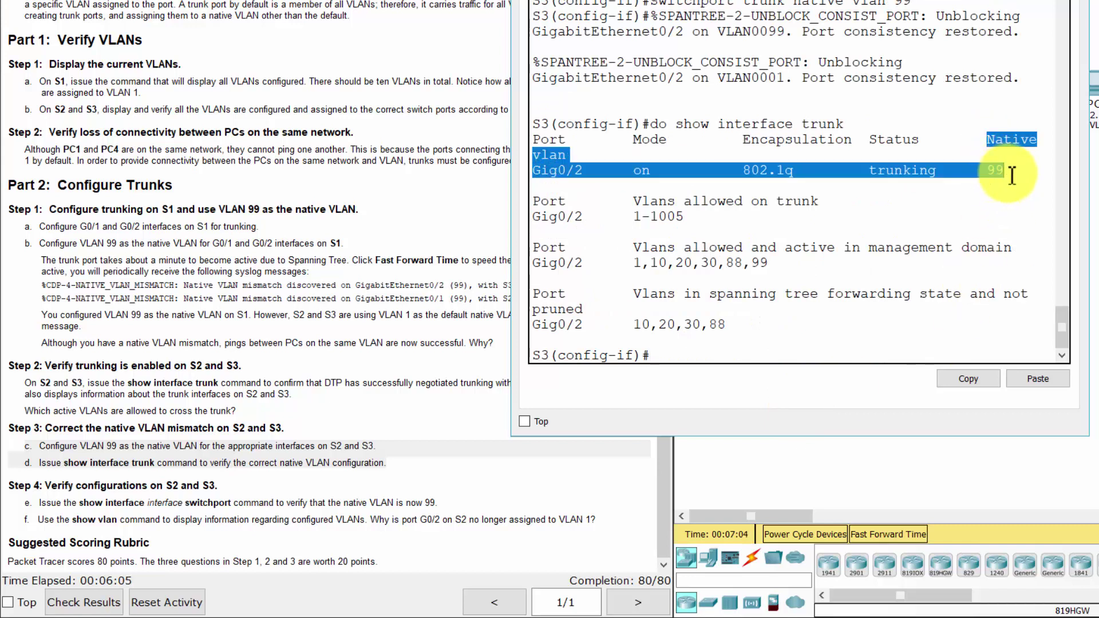
left_click(1027, 156)
double_click(993, 171)
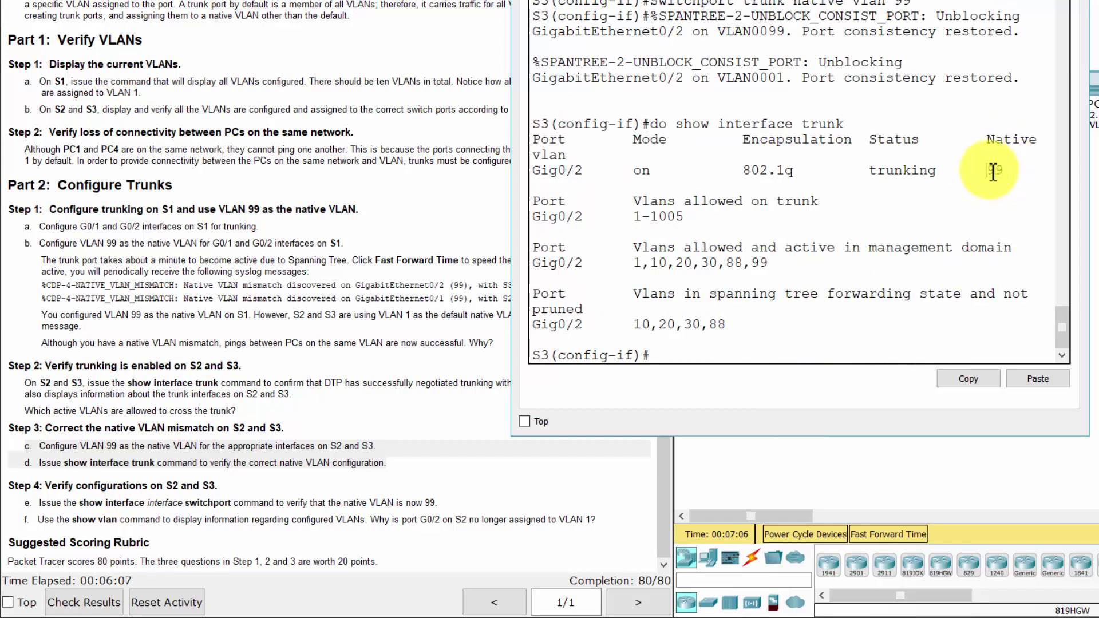
double_click(634, 262)
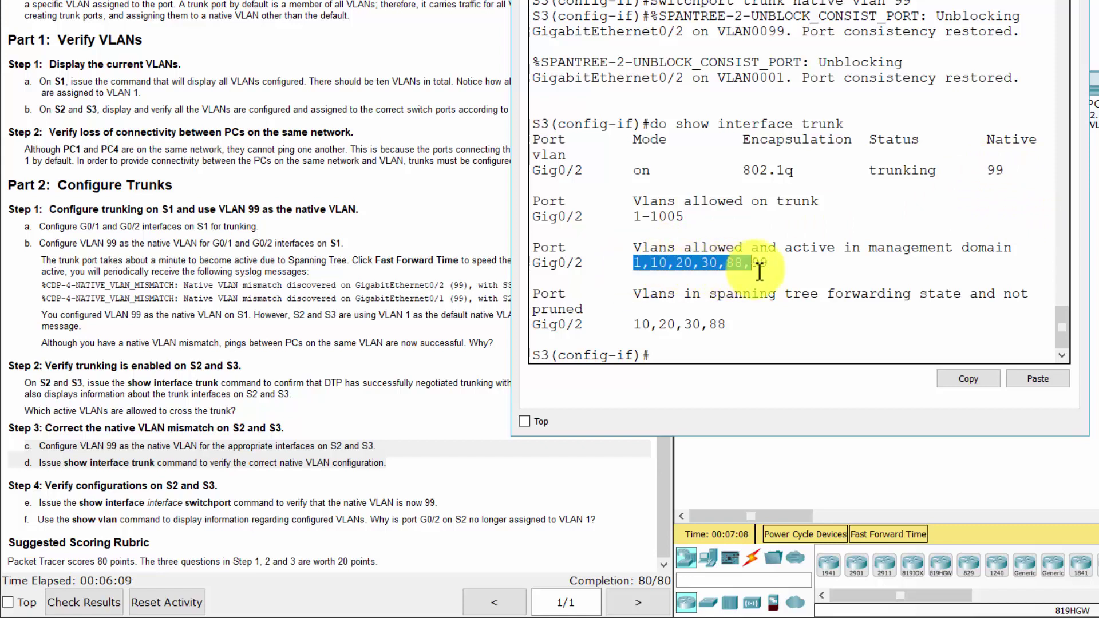
left_click(380, 417)
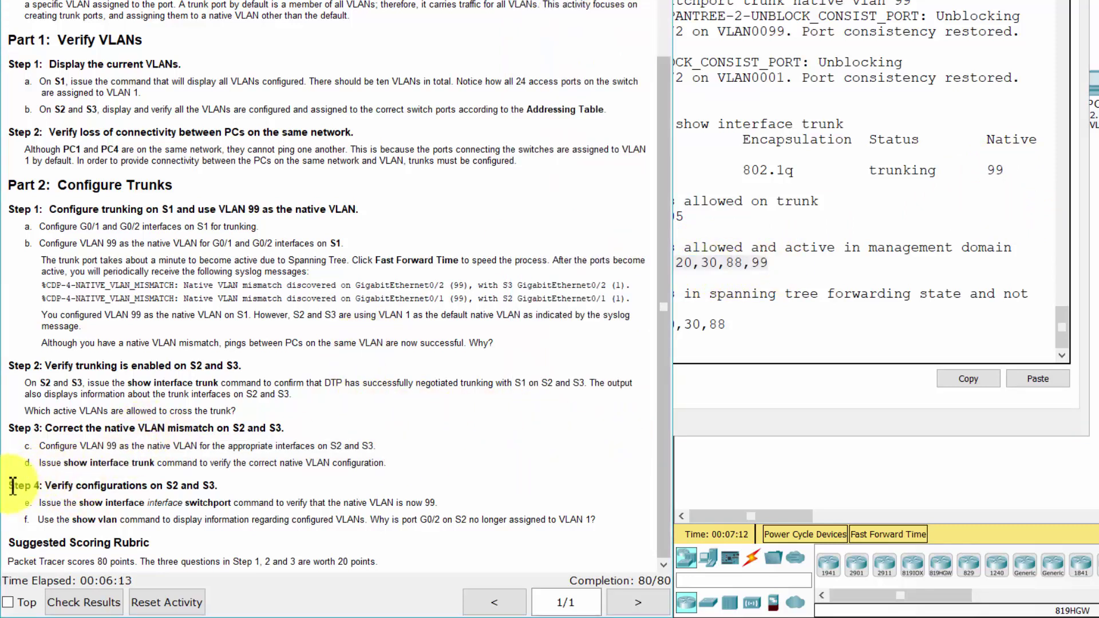
- Highlight the Step 4 heading, then close the S3 terminal to reveal the topology
left_click_drag(13, 486, 609, 523)
left_click(744, 470)
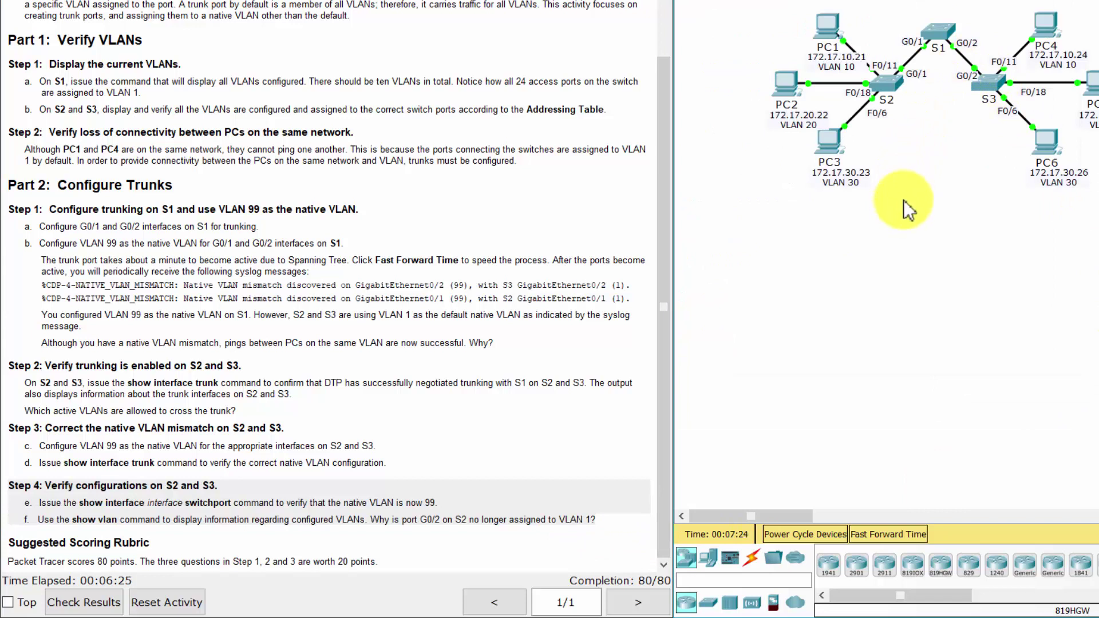
- Open S1's command line, showing its native VLAN mismatch messages with S2 and S3
left_click(942, 33)
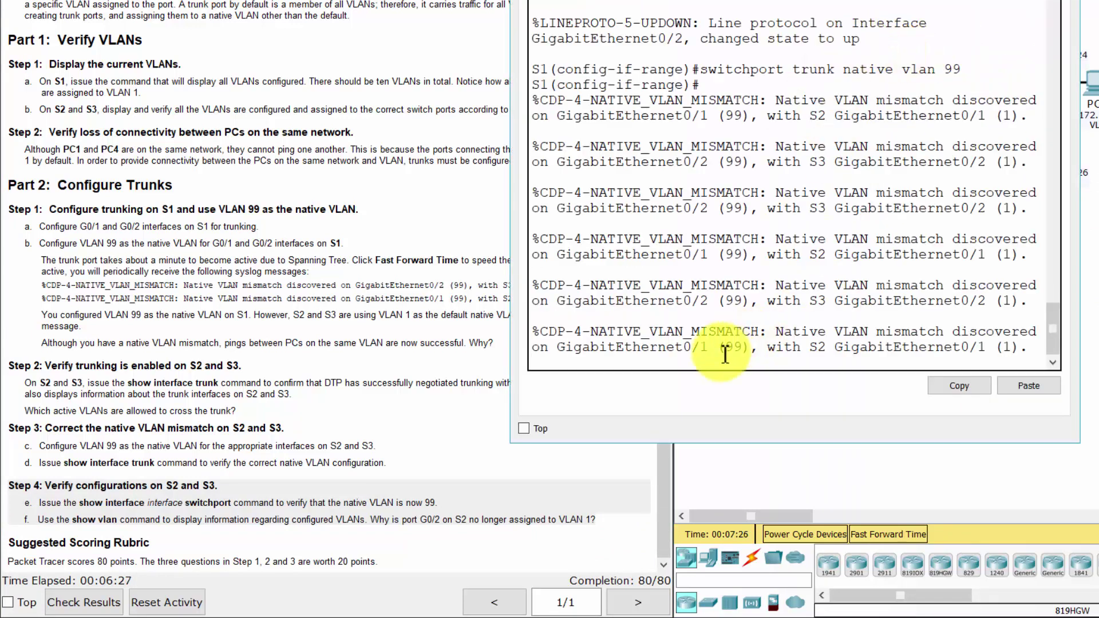